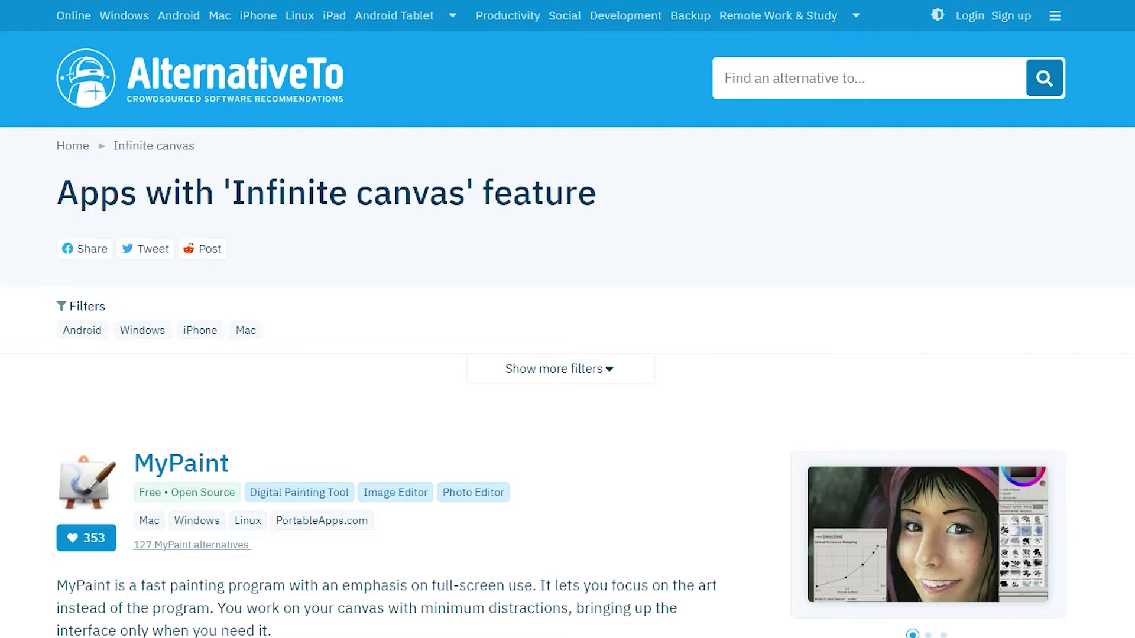
Step: Scroll the AlternativeTo infinite-canvas list past MyPaint, Mural, Obsidian Canvas, Lorien and RefCanvas
scroll(568, 319, "down", 7)
scroll(568, 319, "down", 15)
scroll(567, 319, "down", 15)
scroll(568, 319, "down", 20)
scroll(567, 319, "down", 19)
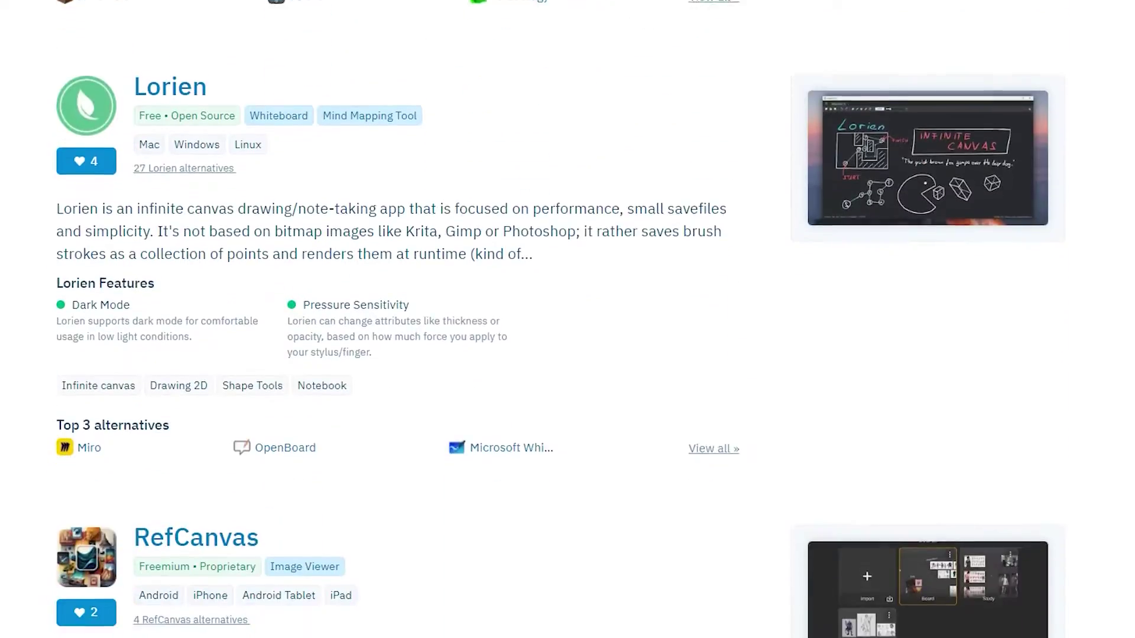
scroll(567, 319, "down", 13)
scroll(567, 319, "down", 8)
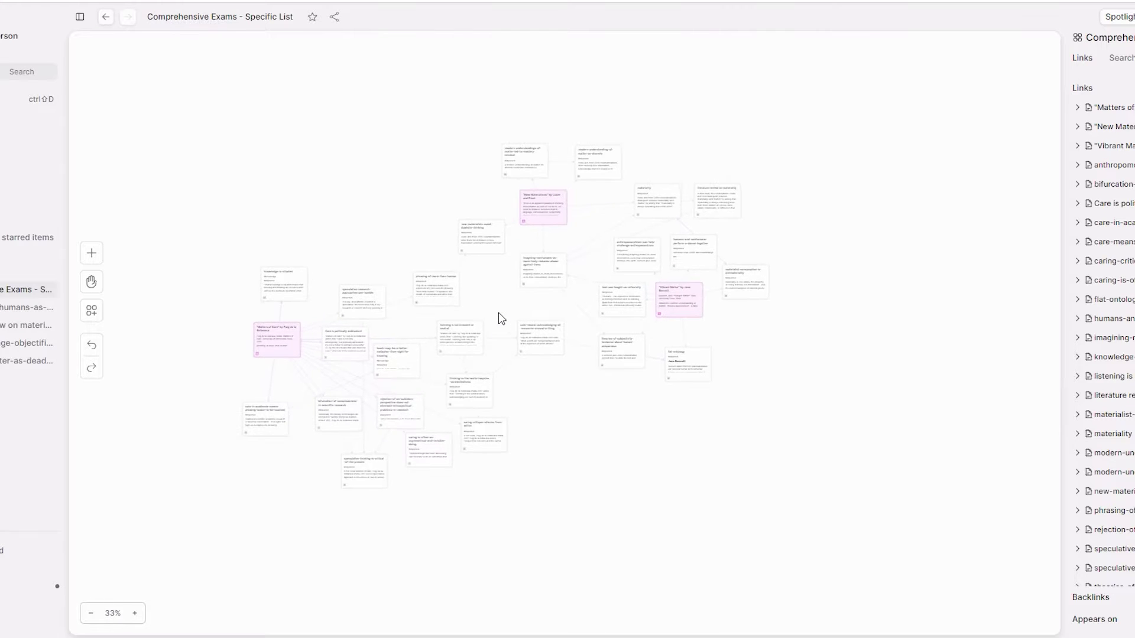
Step: Zoom the Comprehensive Exams whiteboard from about 20% to over 180% to read the cards
scroll(500, 319, "up", 4)
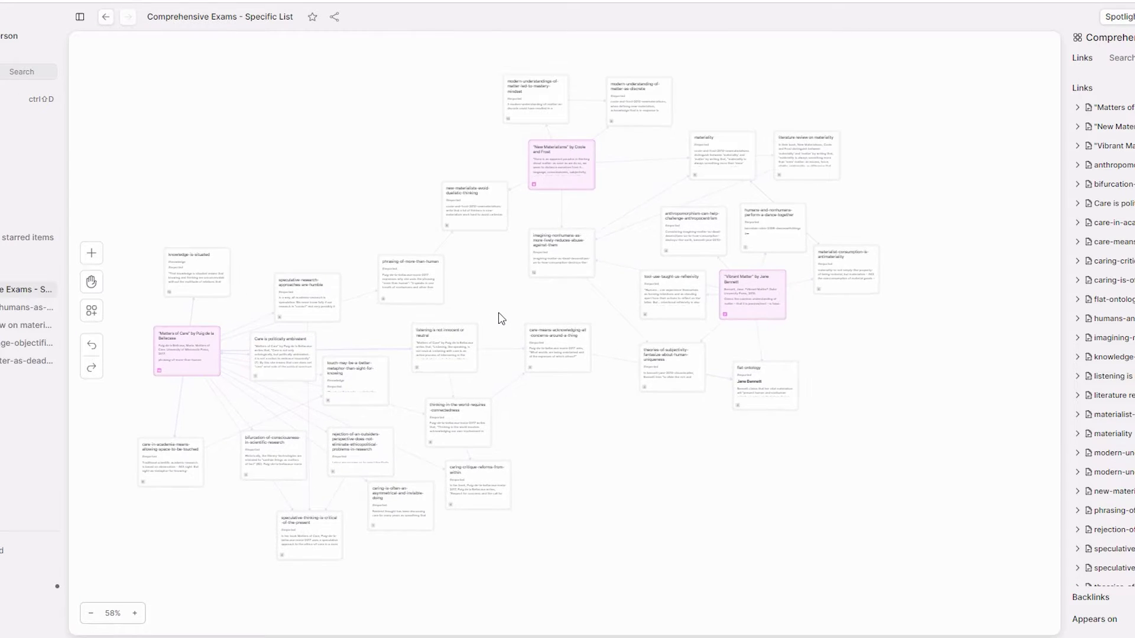
scroll(500, 318, "up", 6)
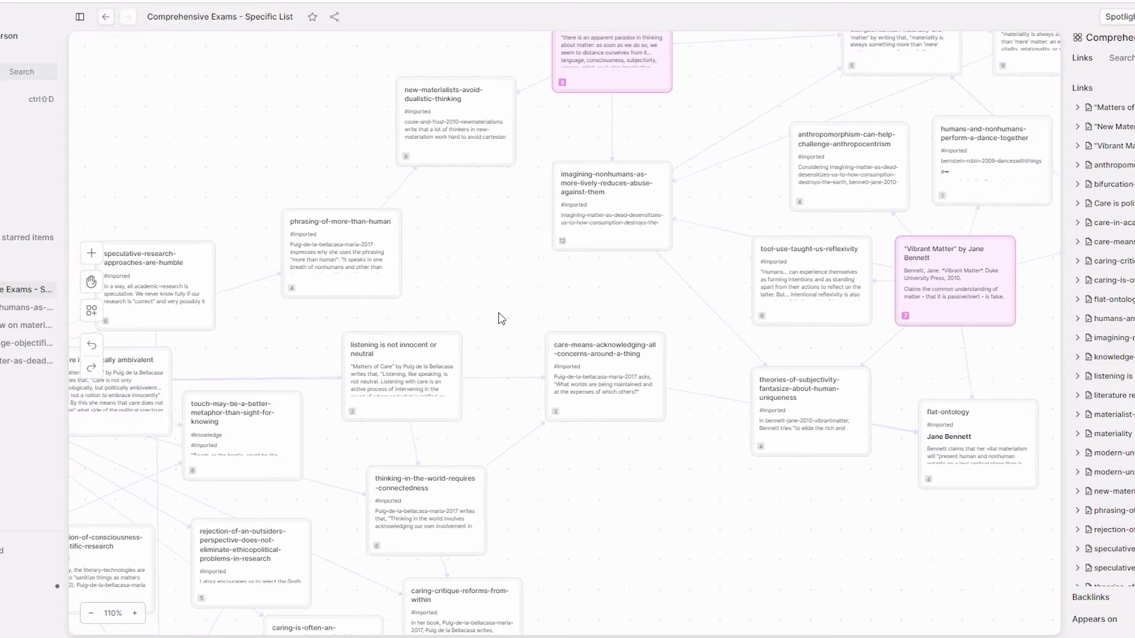
scroll(496, 310, "up", 6)
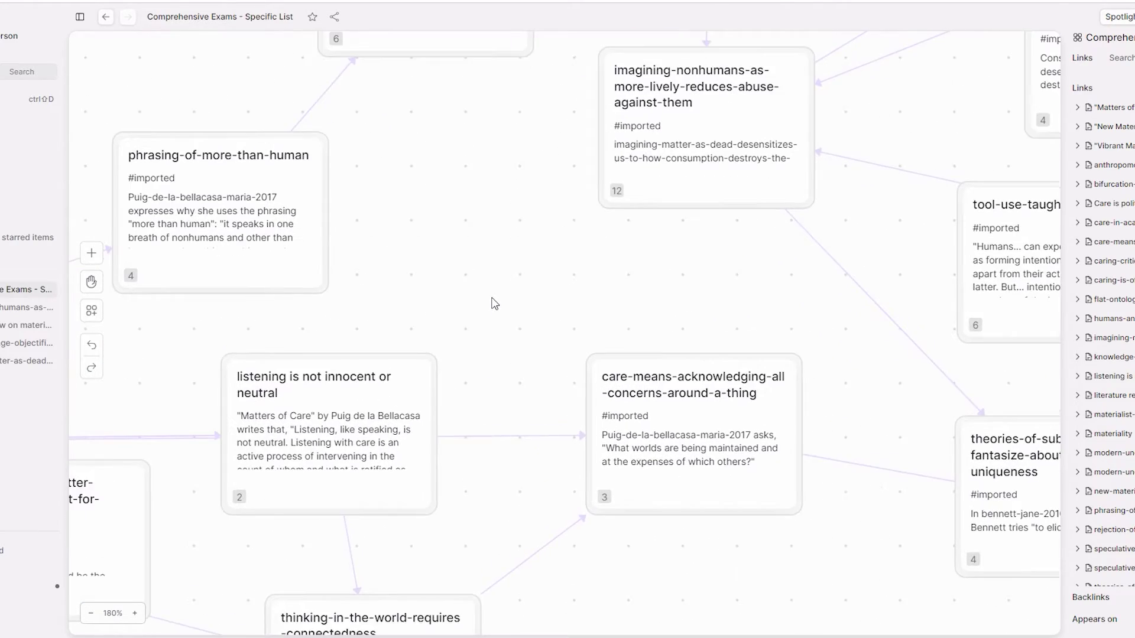
scroll(496, 303, "up", 4)
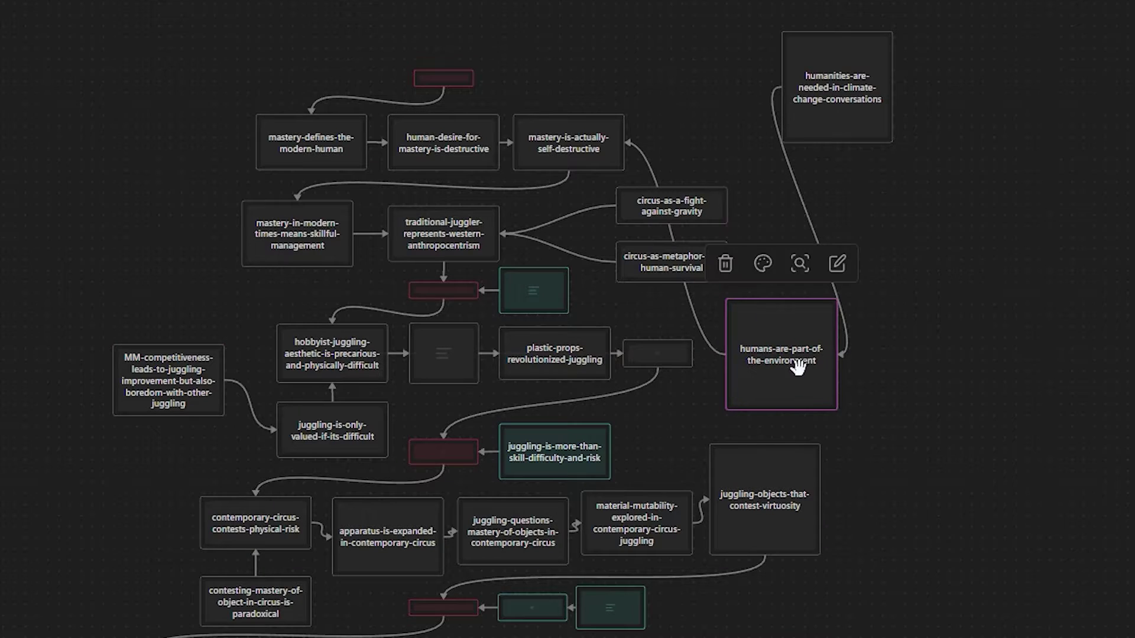
Step: Move the climate-change card beside humans-are-part-of-the-environment, delete their link, and colour the latter yellow
left_click_drag(831, 88, 919, 371)
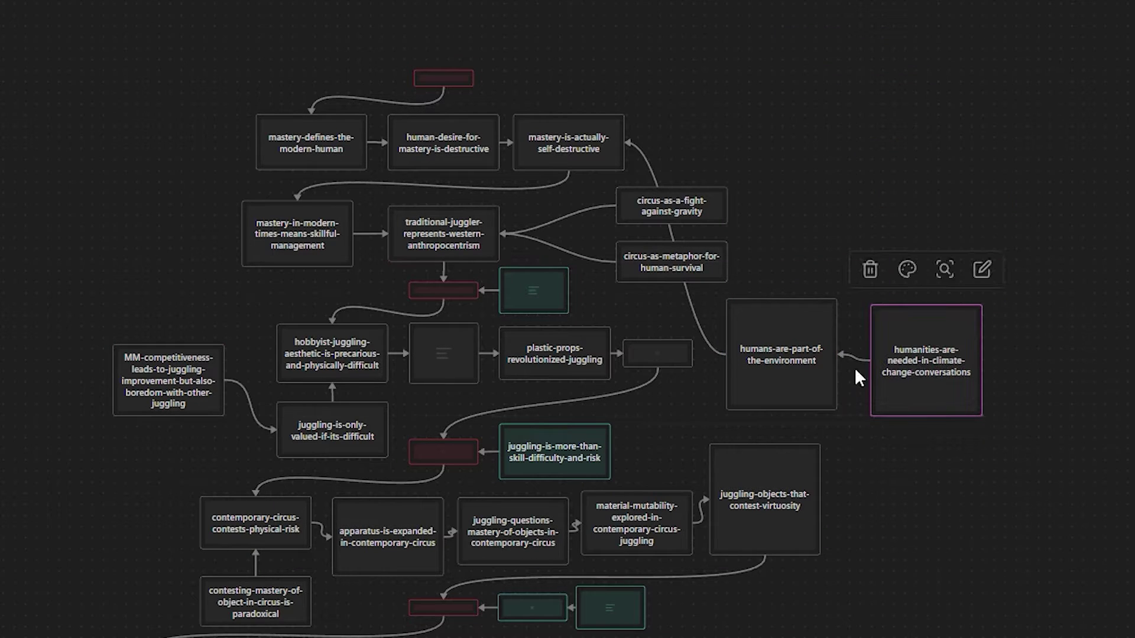
left_click(785, 313)
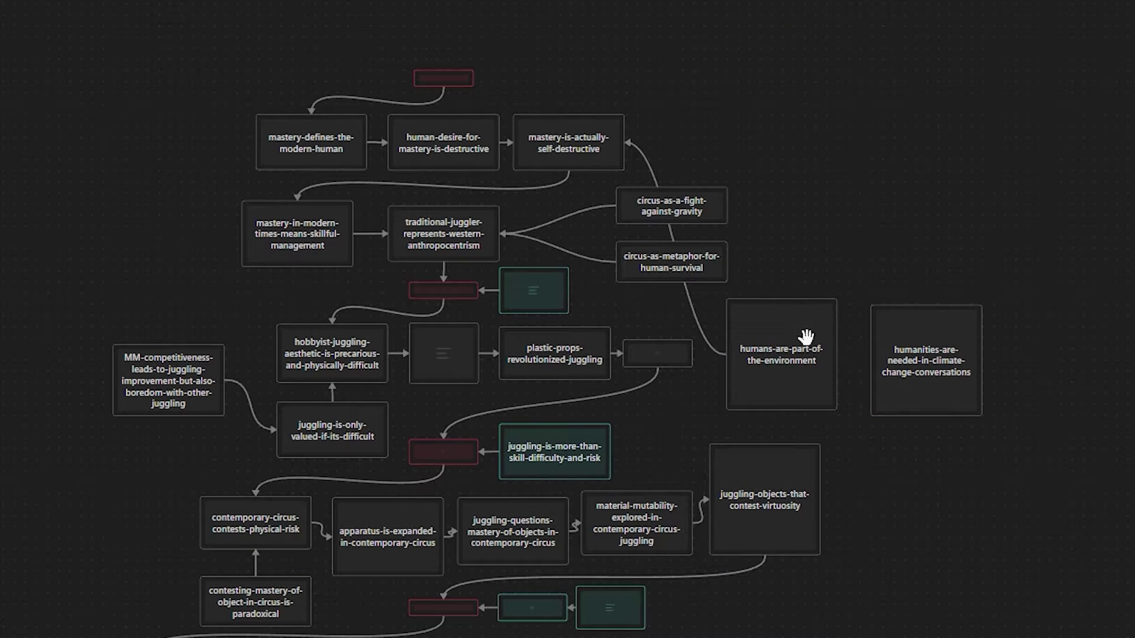
left_click(804, 332)
left_click(758, 317)
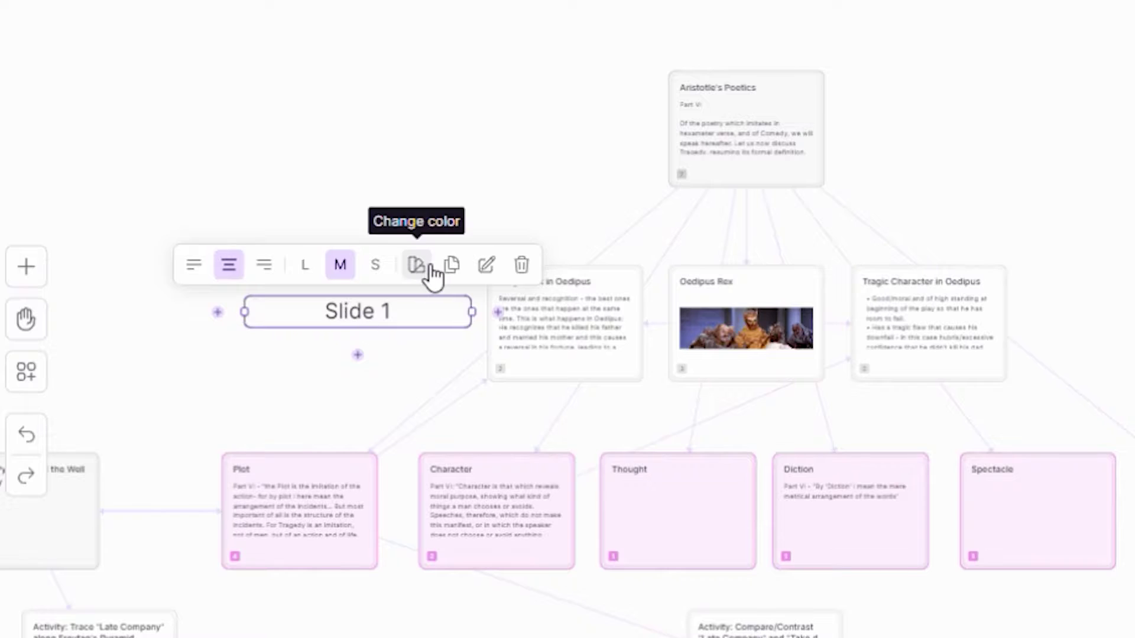
Step: In Heptabase, make the Slide 1 label cyan and resize it narrower
left_click(431, 271)
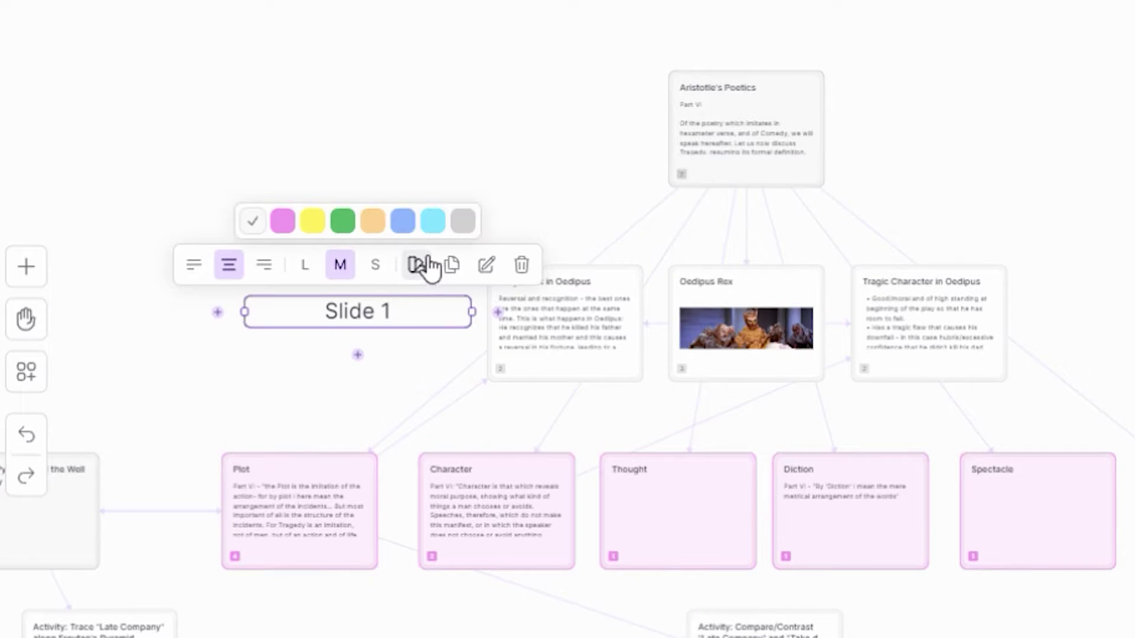
left_click(440, 224)
left_click(496, 143)
left_click(471, 309)
left_click_drag(471, 310, 403, 282)
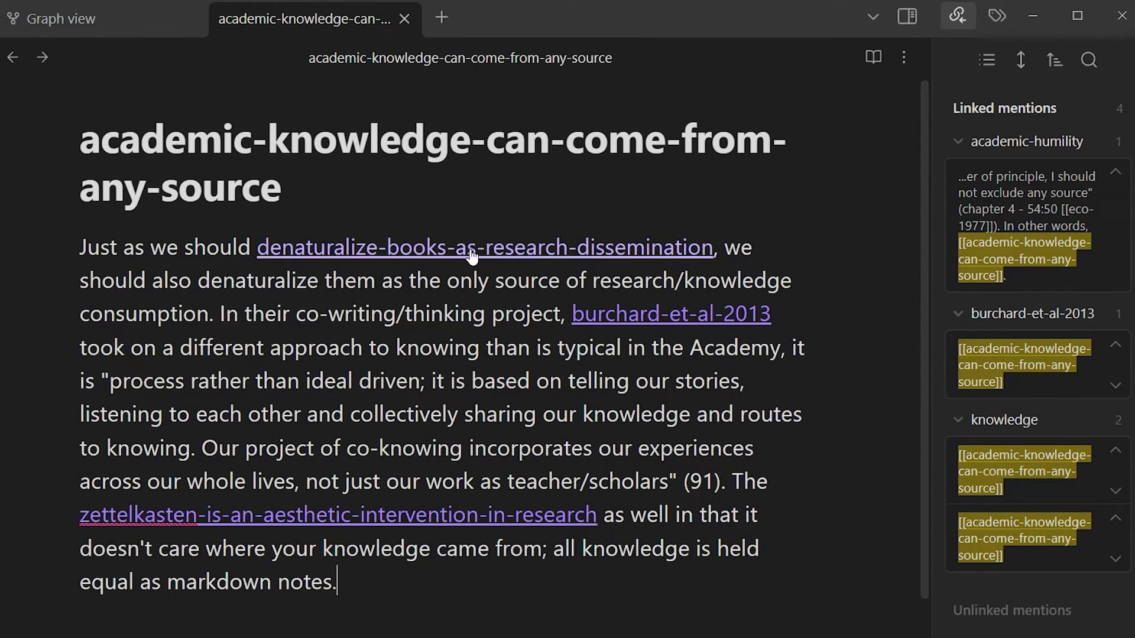
Step: Collapse the academic-humility, burchard-et-al-2013 and knowledge mentions, then open the burchard-et-al-2013 note
mouse_move(472, 255)
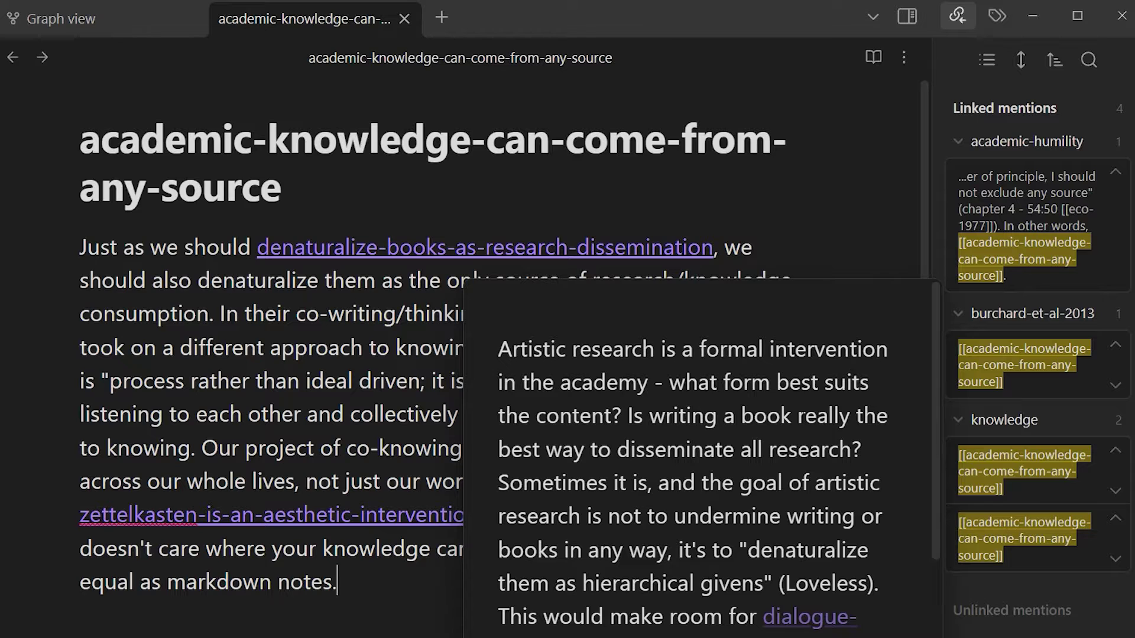
left_click(960, 141)
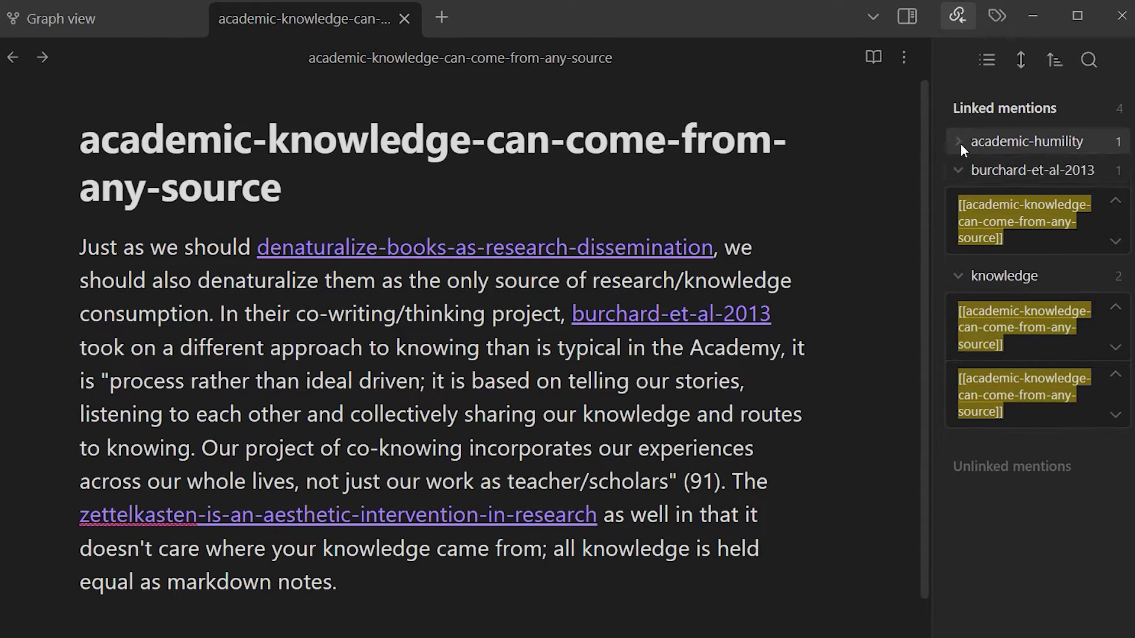
left_click(959, 167)
left_click(959, 198)
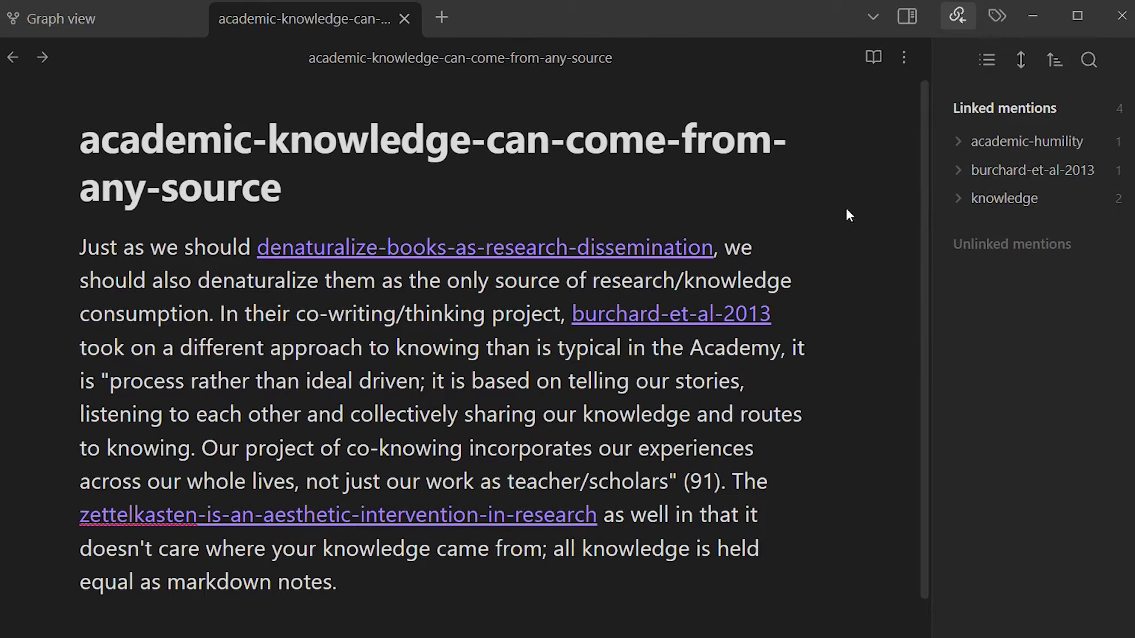
left_click(632, 316)
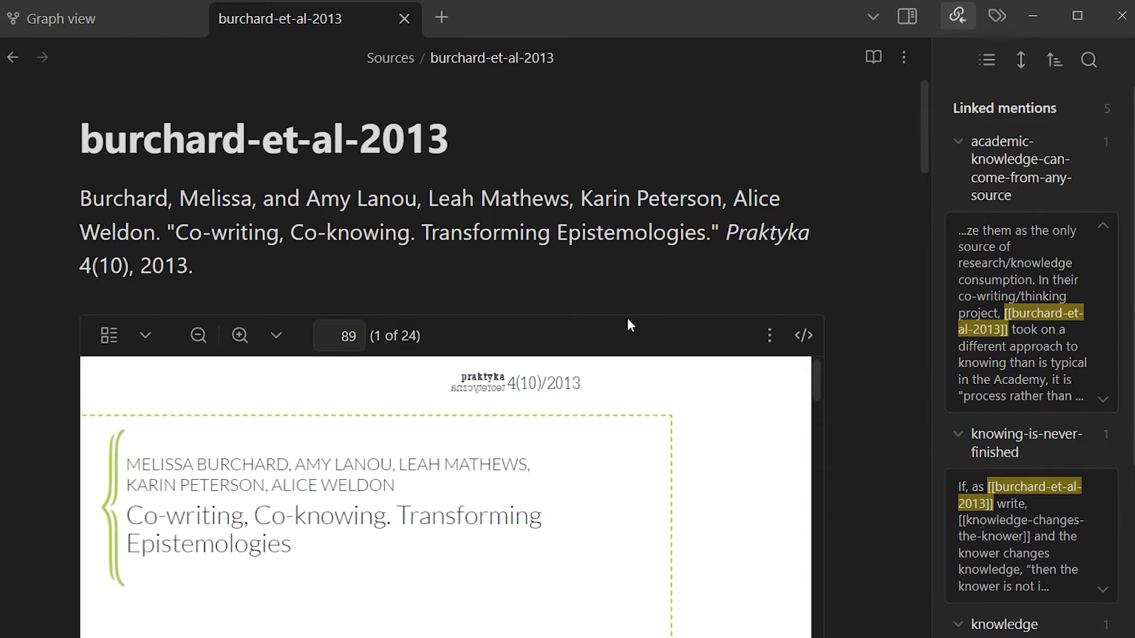
scroll(849, 279, "down", 4)
scroll(850, 279, "down", 4)
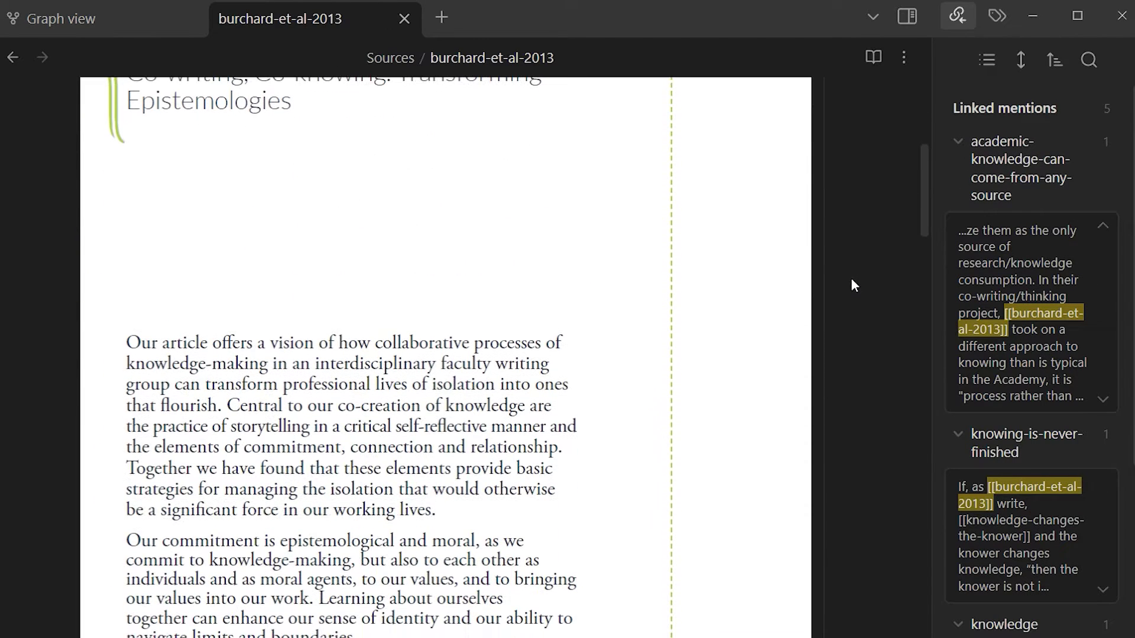
Step: Switch to the vault graph and drag the Puig-de-la-bellacasa, knowledge and science-is-constructed nodes around
left_click(94, 24)
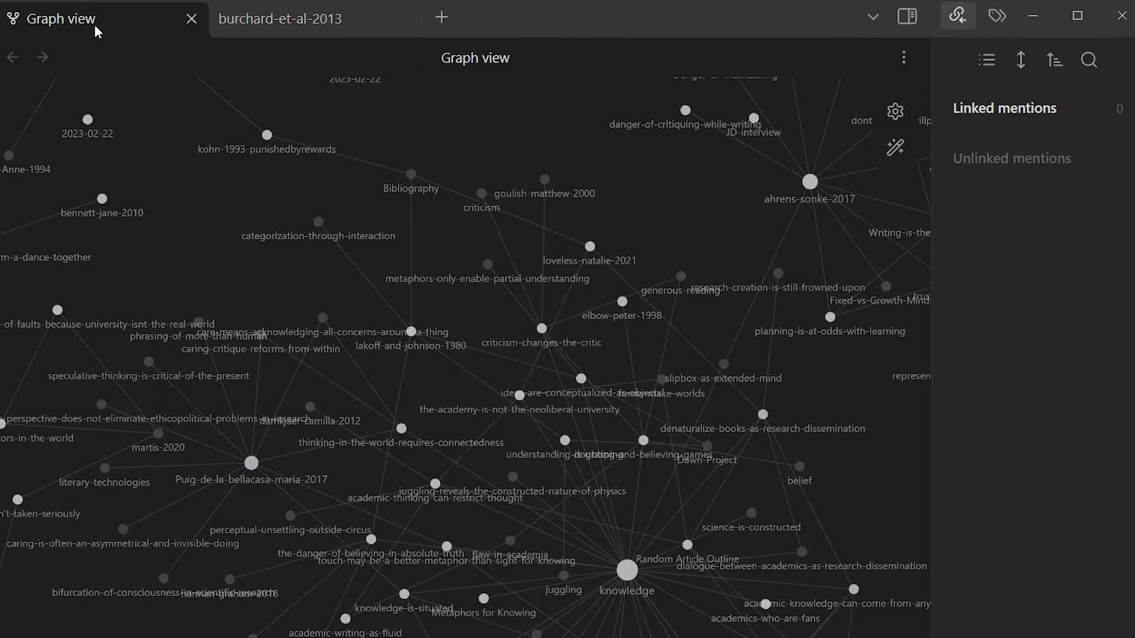
left_click_drag(253, 470, 377, 329)
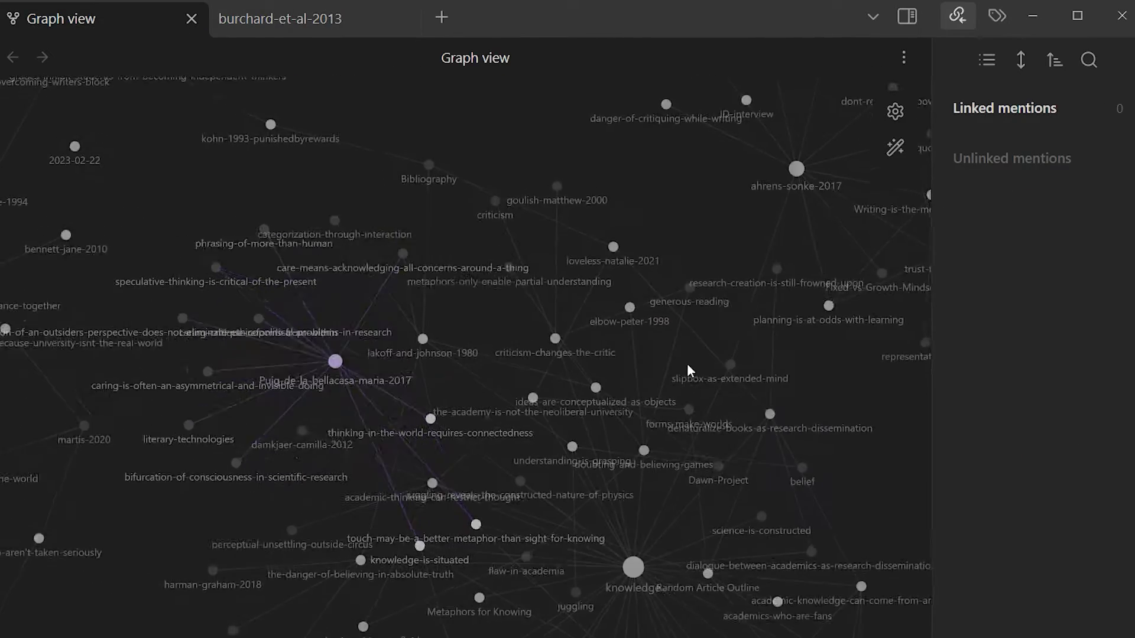
scroll(591, 399, "down", 5)
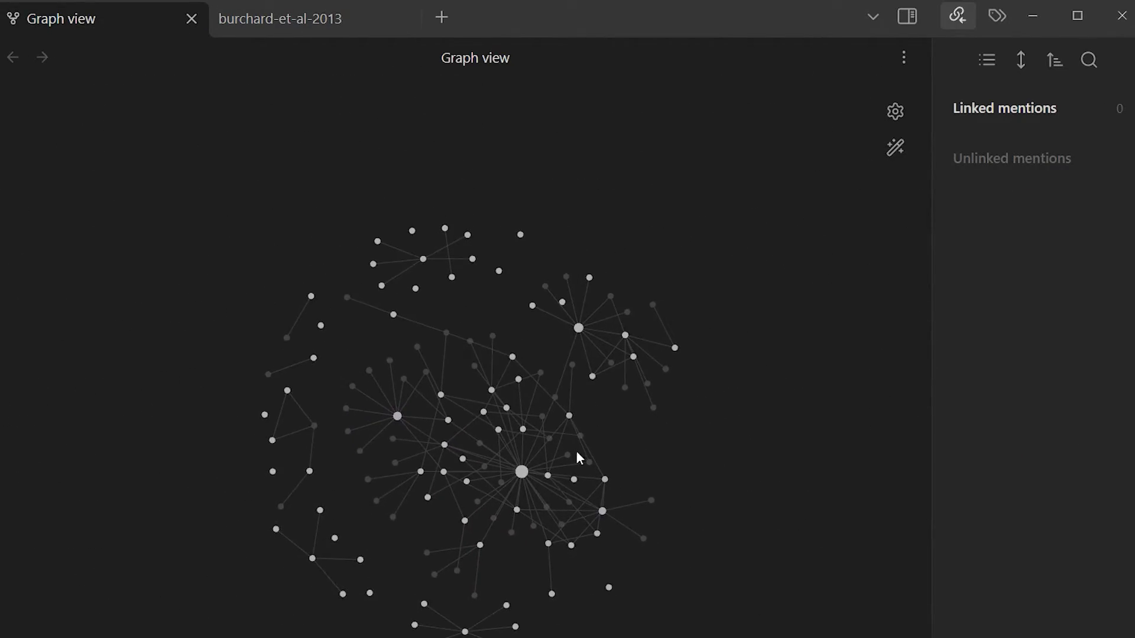
scroll(528, 501, "up", 8)
left_click_drag(476, 312, 421, 517)
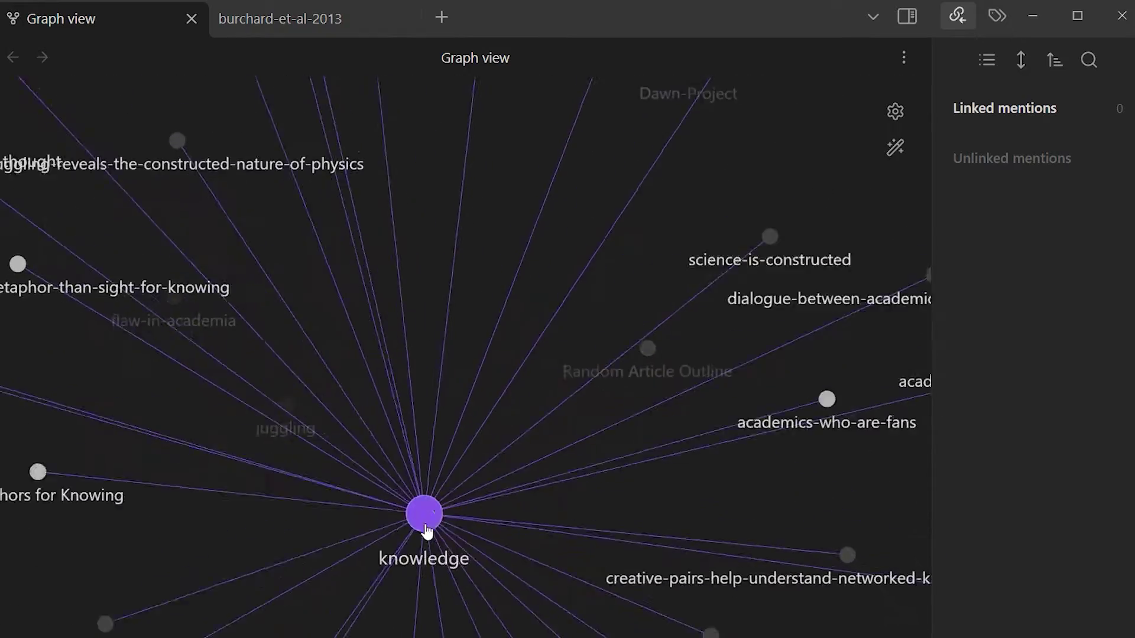
left_click_drag(777, 229, 102, 331)
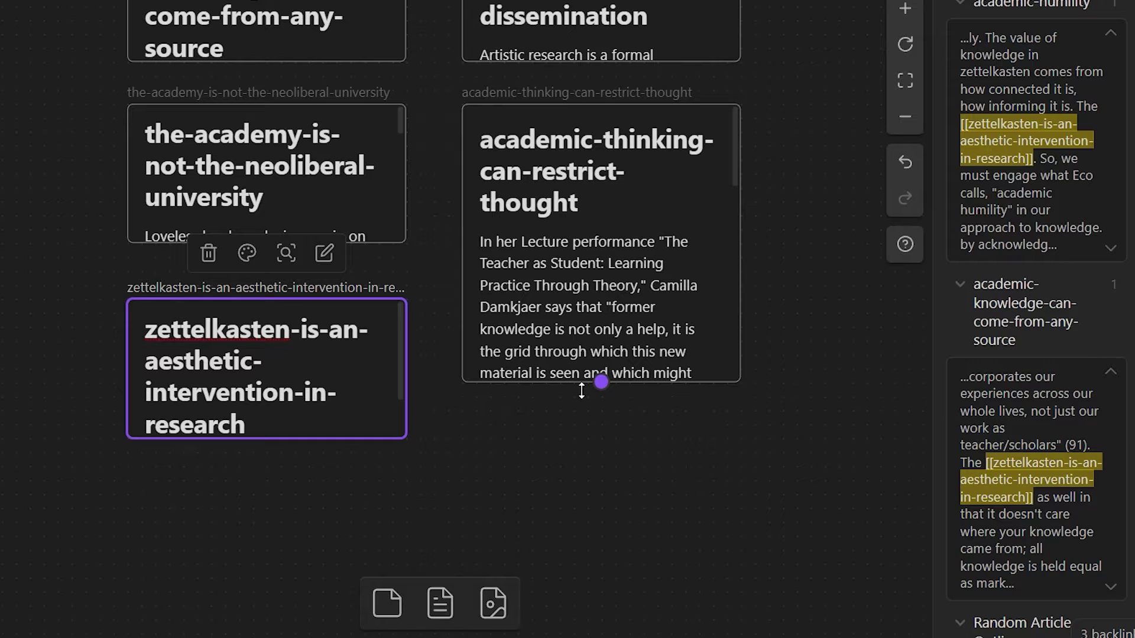
Step: Lengthen the academic-thinking card and add the academic-humility note as a card at the top right
left_click_drag(582, 391, 568, 447)
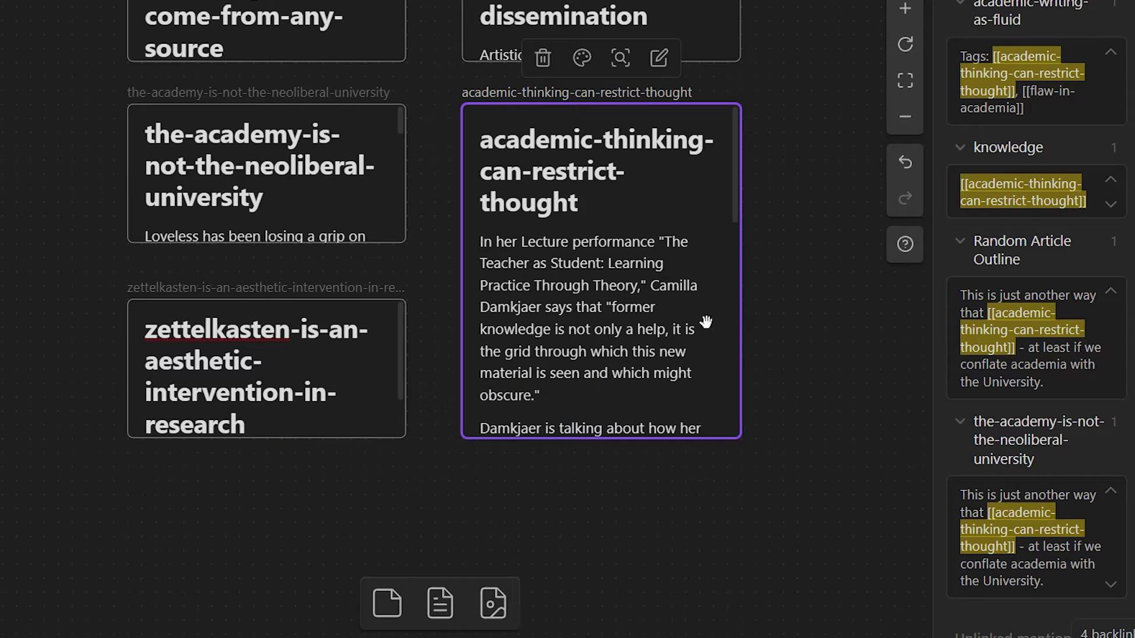
scroll(674, 306, "down", 3)
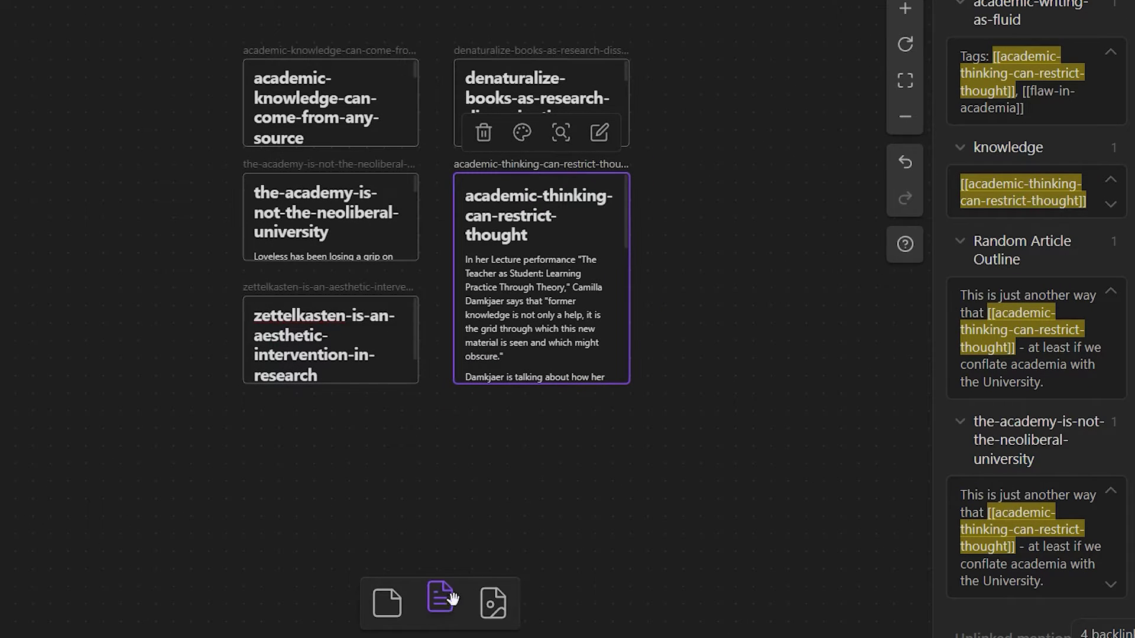
left_click(442, 600)
left_click(372, 202)
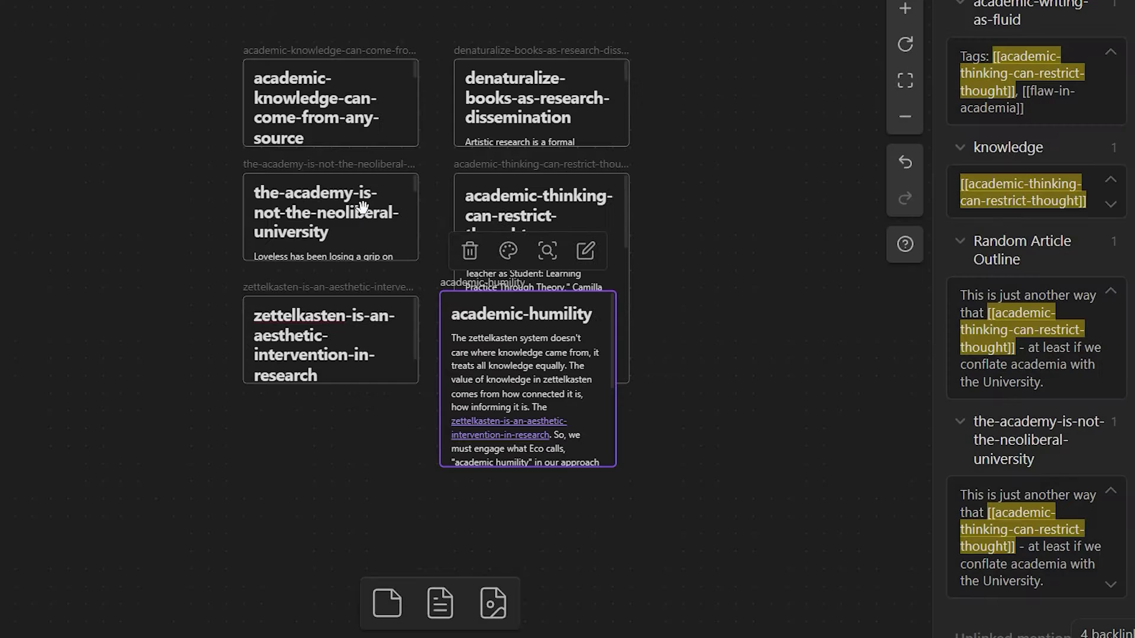
left_click_drag(539, 341, 752, 111)
left_click_drag(753, 248, 749, 381)
Step: Group the six cards together and name the group Academia
left_click_drag(202, 24, 842, 460)
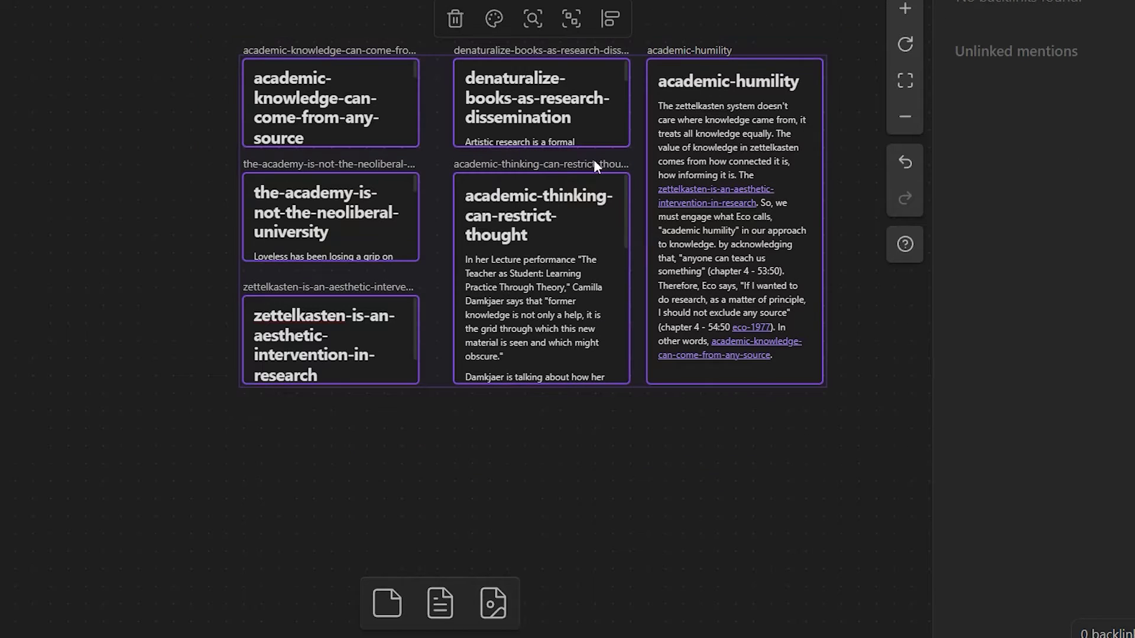
left_click(562, 18)
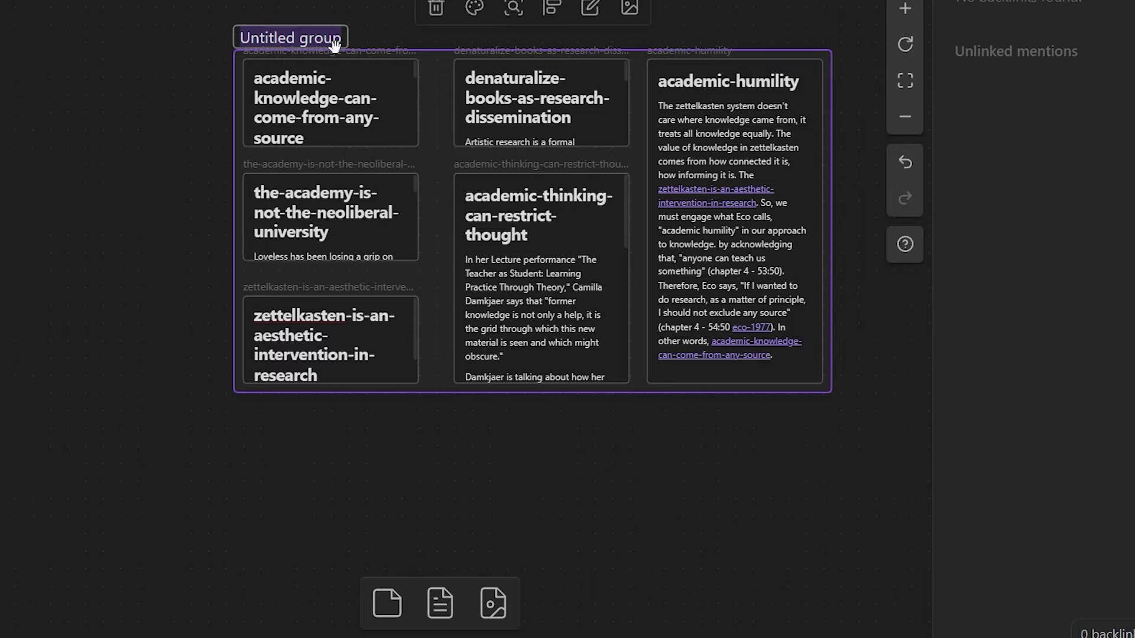
type("Academia")
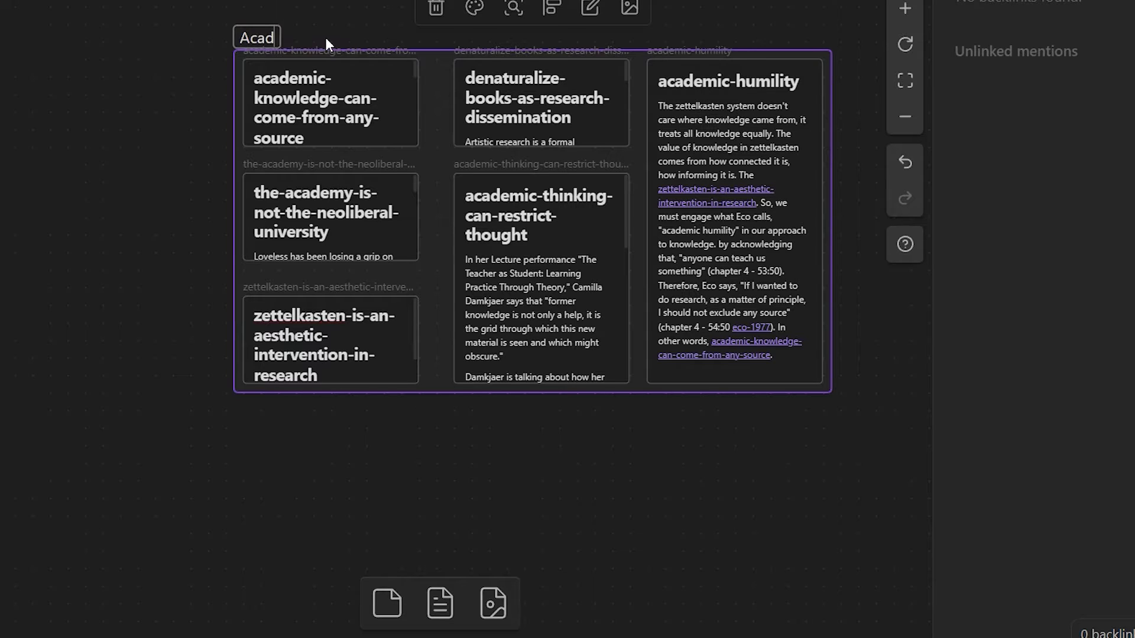
left_click(771, 9)
left_click_drag(283, 47, 162, 36)
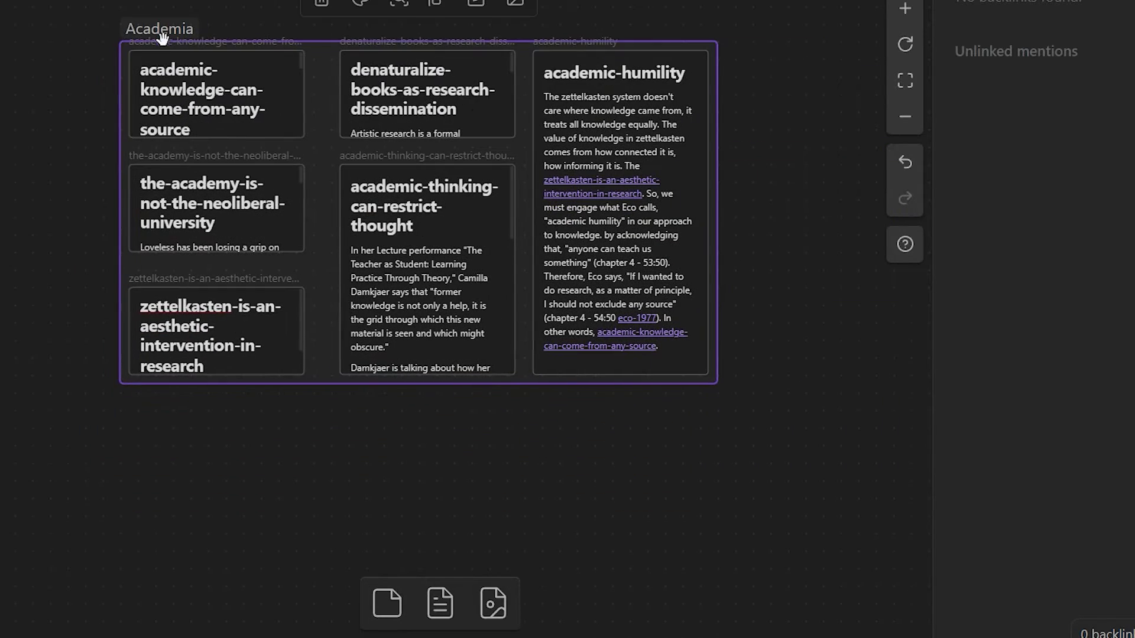
Step: Chain arrows from neoliberal-university through academic-humility to zettelkasten, and pull academic-knowledge below the group
left_click(251, 211)
left_click_drag(309, 208, 373, 282)
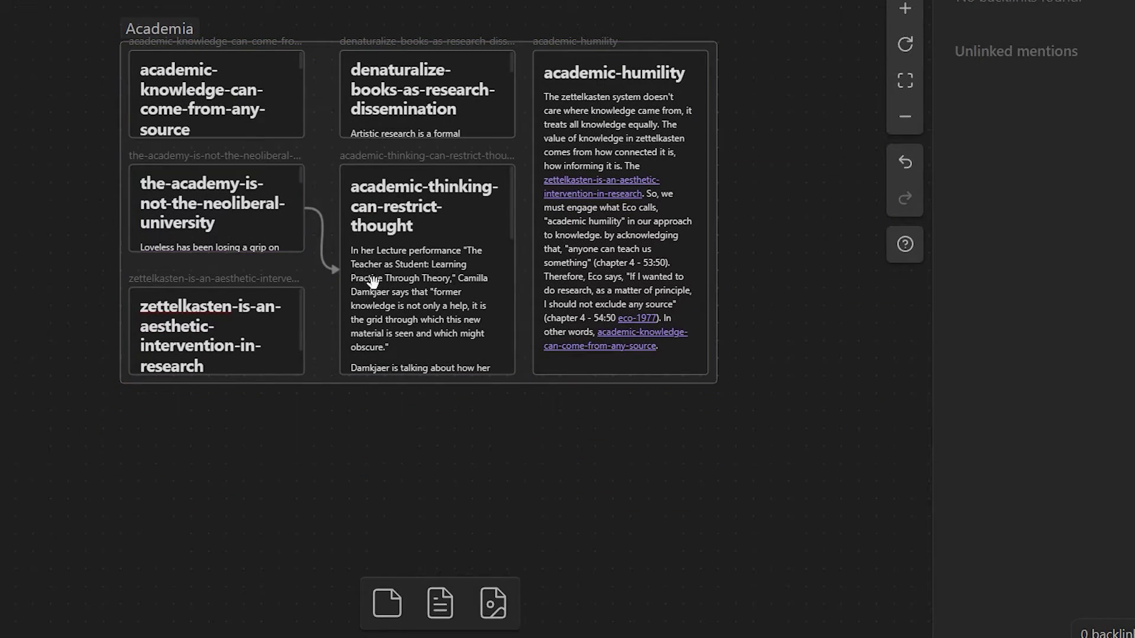
left_click_drag(517, 270, 545, 163)
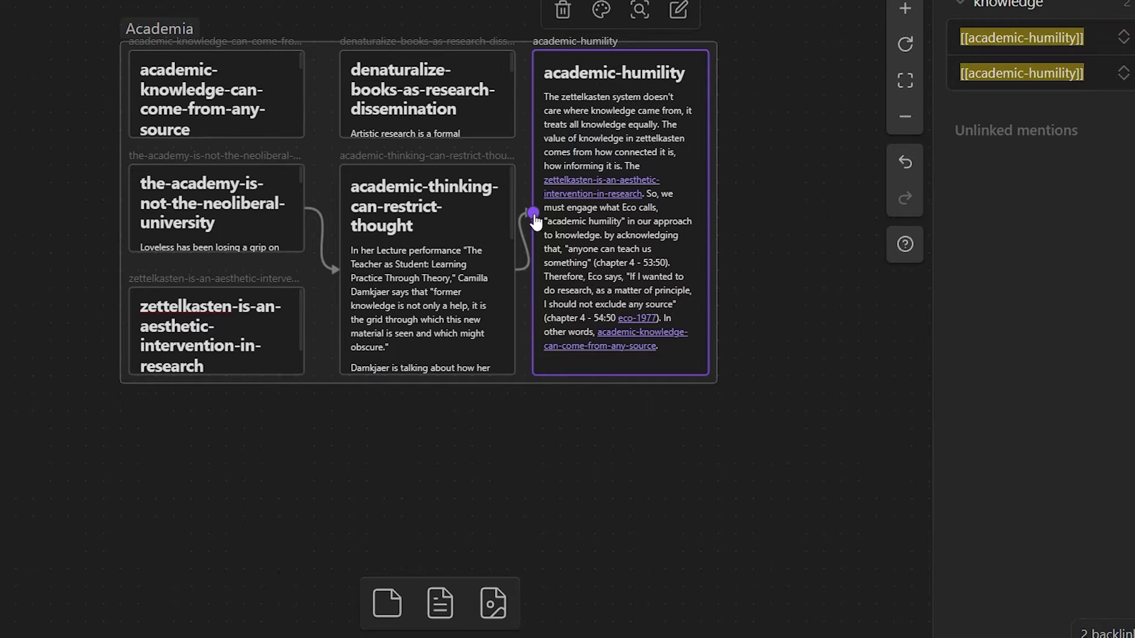
left_click_drag(522, 173, 516, 96)
left_click(431, 110)
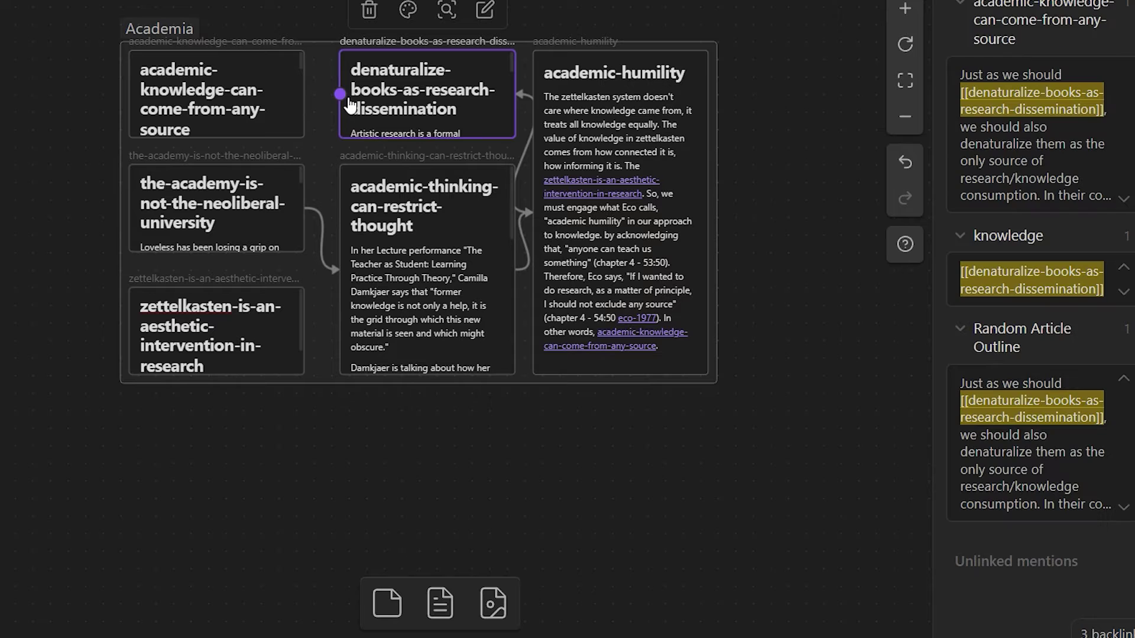
left_click_drag(342, 104, 320, 321)
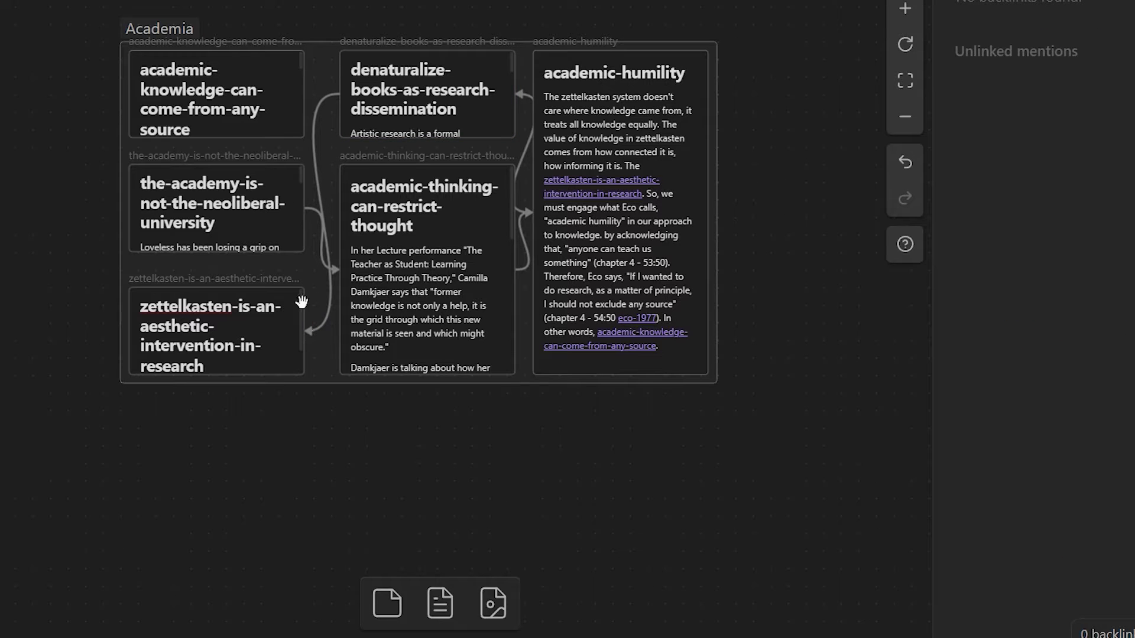
left_click_drag(249, 109, 492, 484)
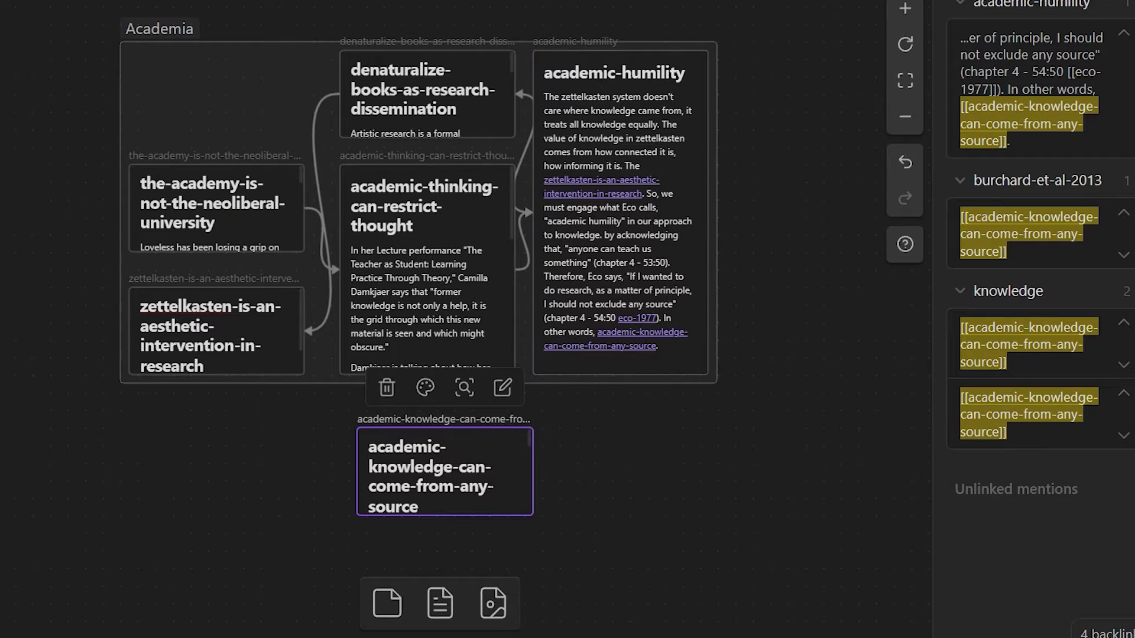
left_click_drag(183, 35, 236, 0)
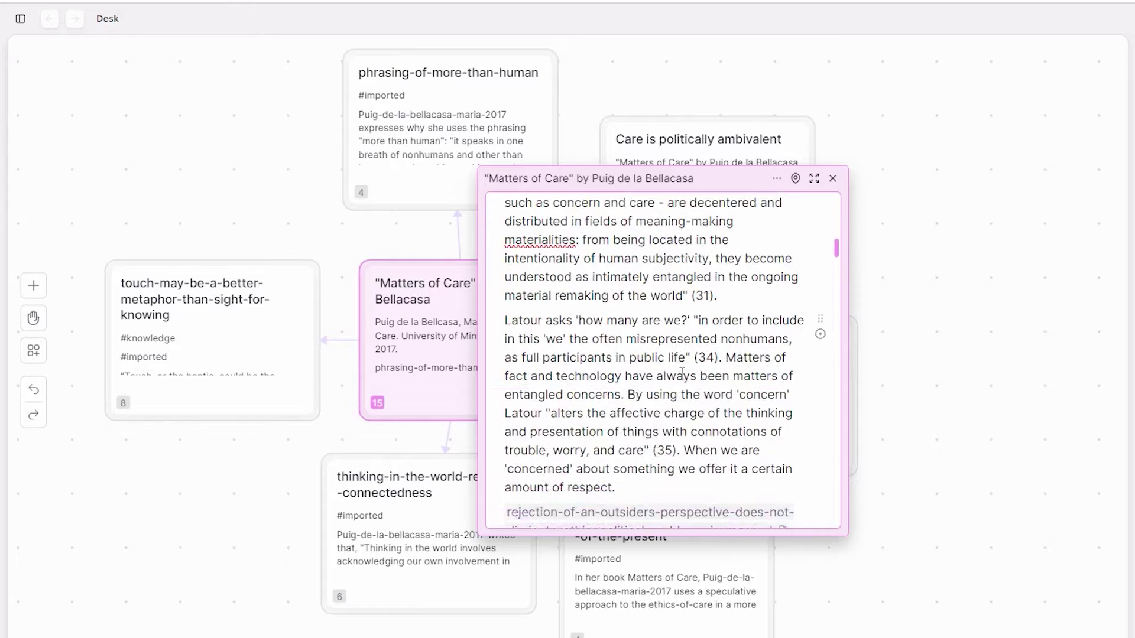
Step: From the Matters of Care card, preview the caring-critique, care-means and rejection notes, then close them
scroll(684, 377, "down", 5)
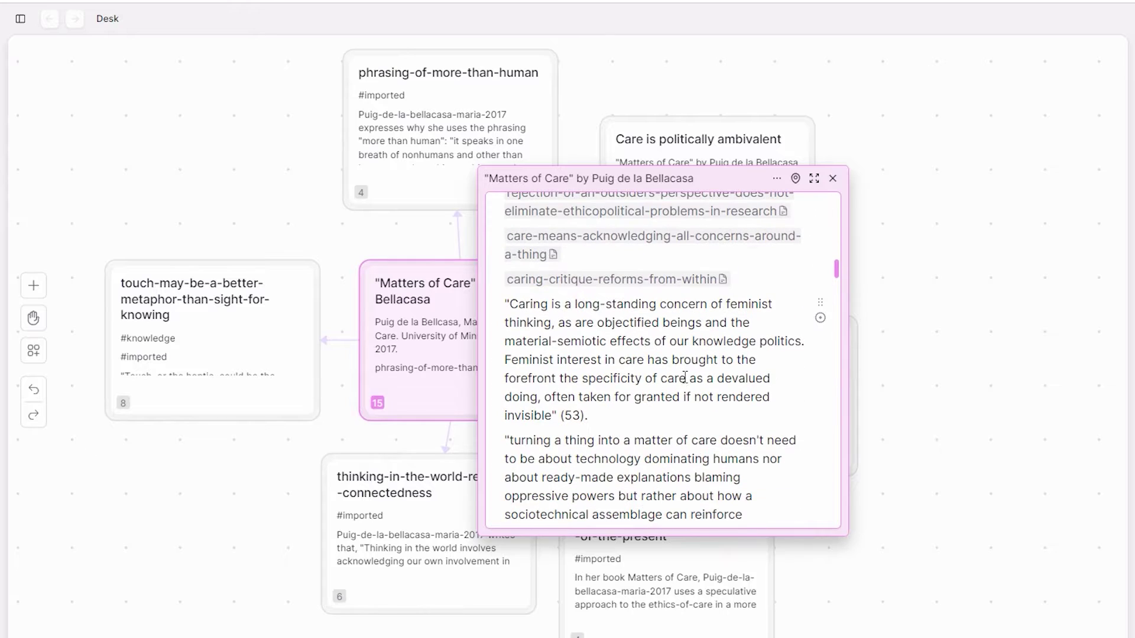
left_click(667, 286)
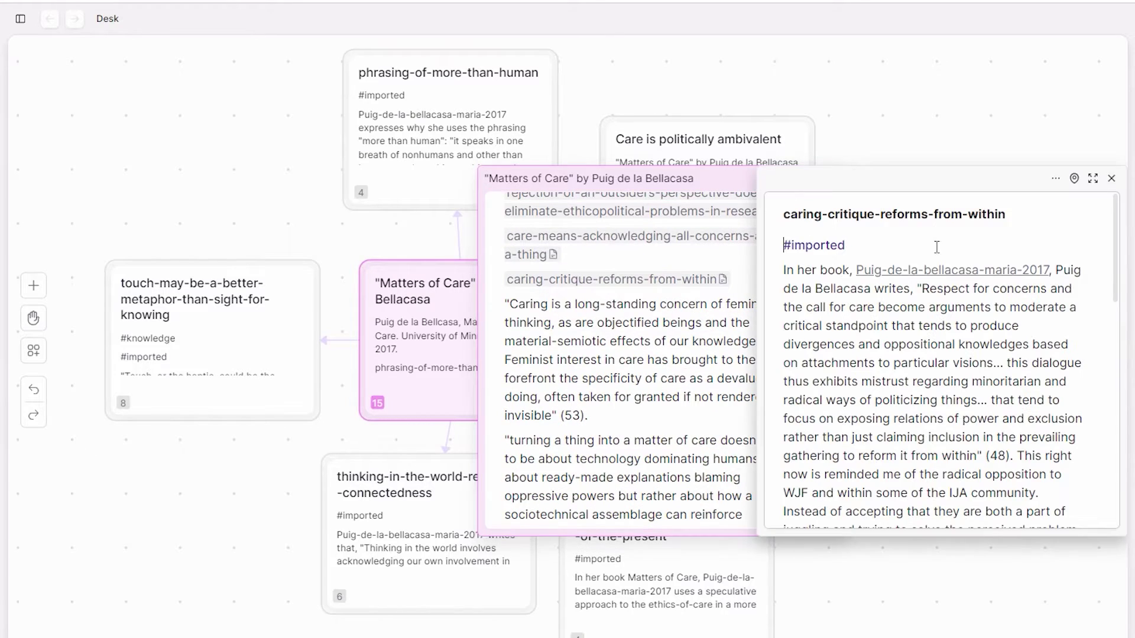
left_click(1074, 177)
left_click(1111, 178)
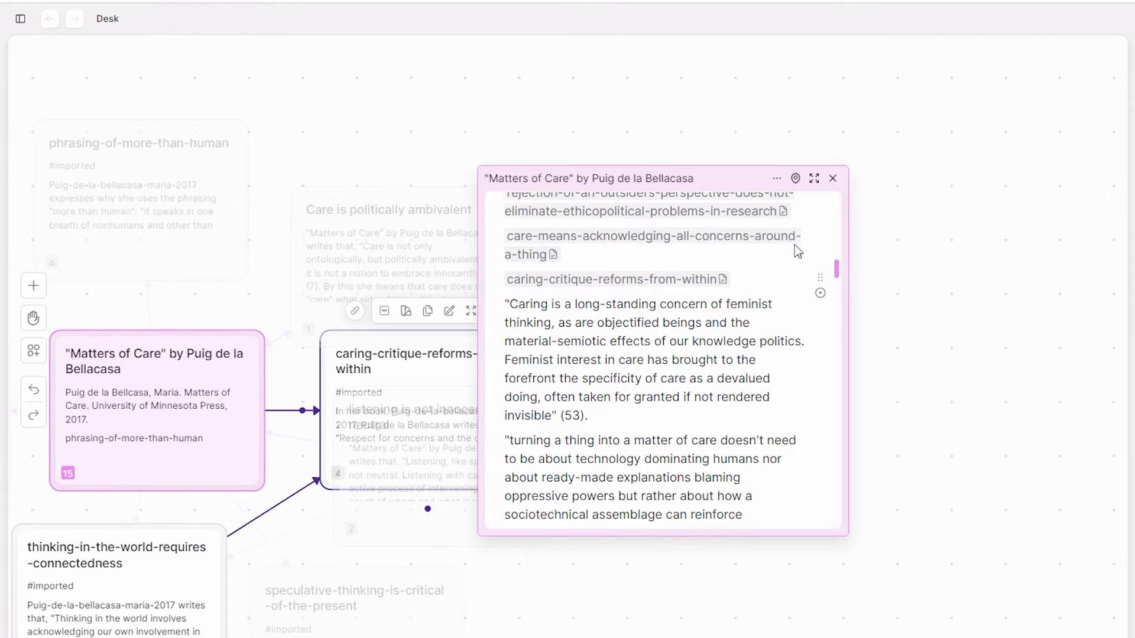
left_click(563, 241)
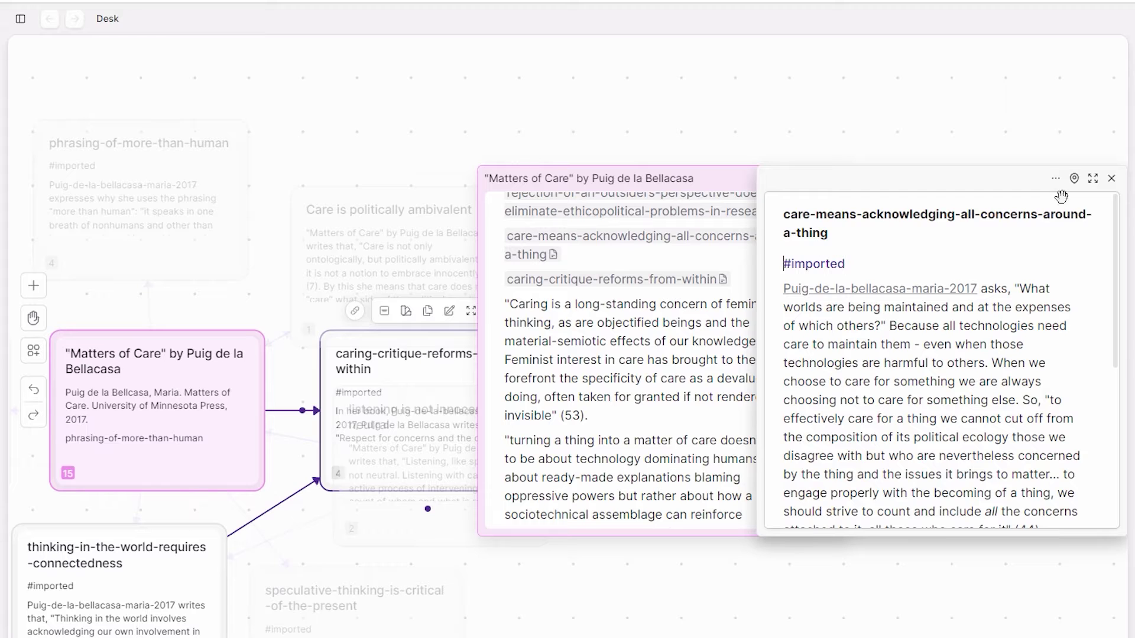
left_click(1111, 178)
scroll(642, 236, "up", 1)
left_click(608, 272)
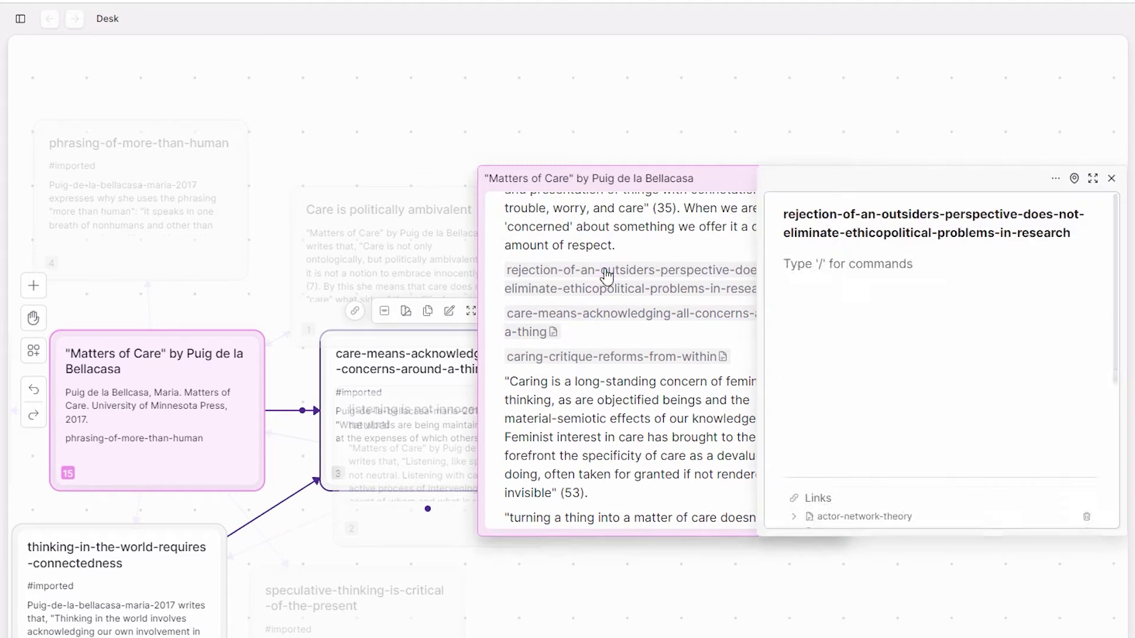
left_click(1112, 179)
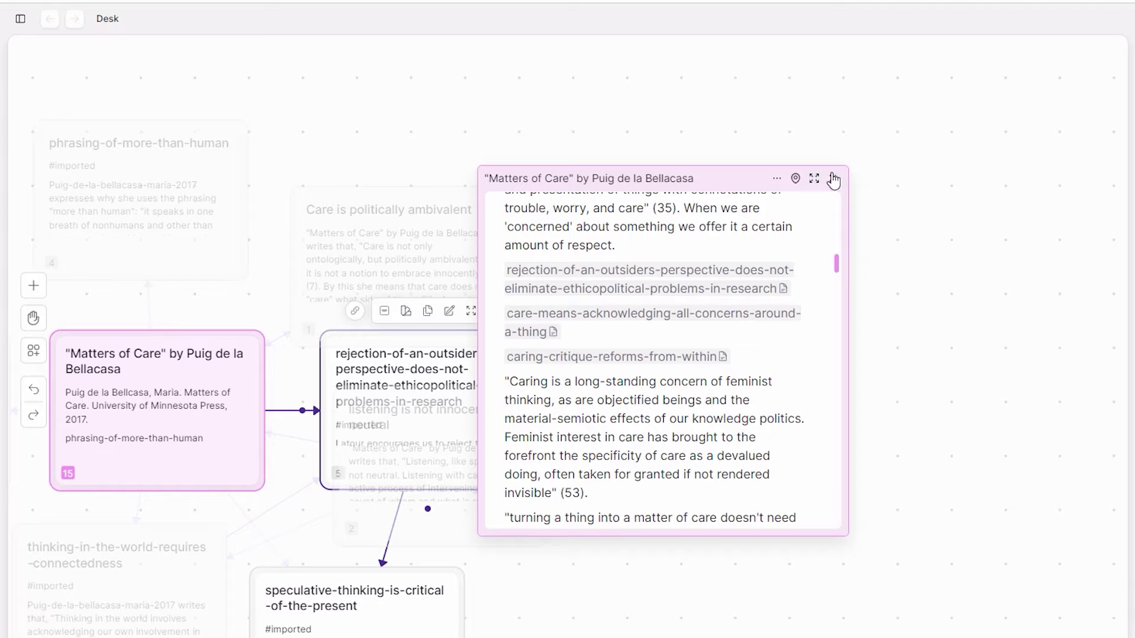
left_click(833, 178)
Step: Spread the stacked cards: care-means to the left, caring-critique up, listening card down
left_click_drag(446, 457, 731, 385)
left_click_drag(733, 316, 456, 421)
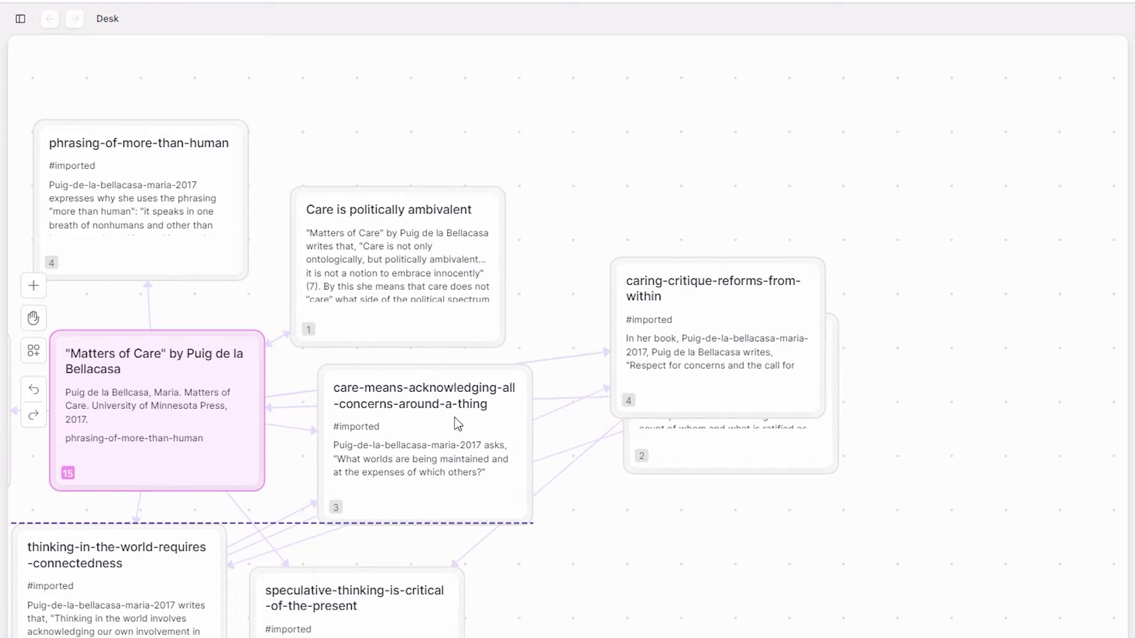
left_click_drag(747, 307, 741, 82)
left_click_drag(715, 376, 740, 573)
scroll(869, 402, "down", 3)
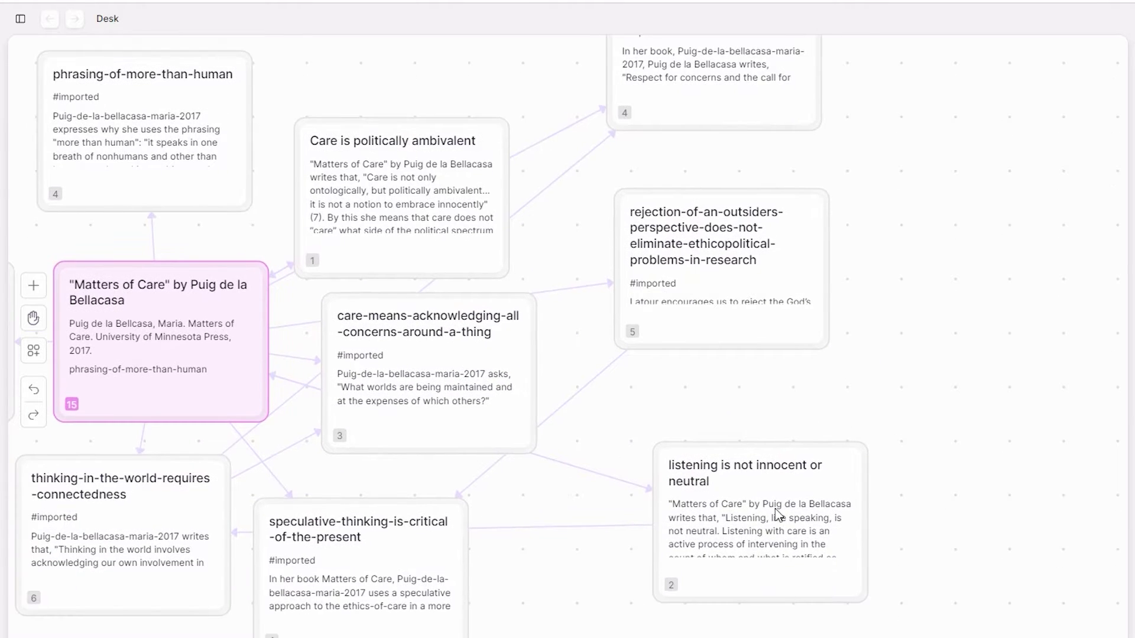
Step: Link the listening card to the rejection card and open the rejection card's full note
left_click(775, 492)
left_click_drag(885, 523, 736, 340)
double_click(746, 311)
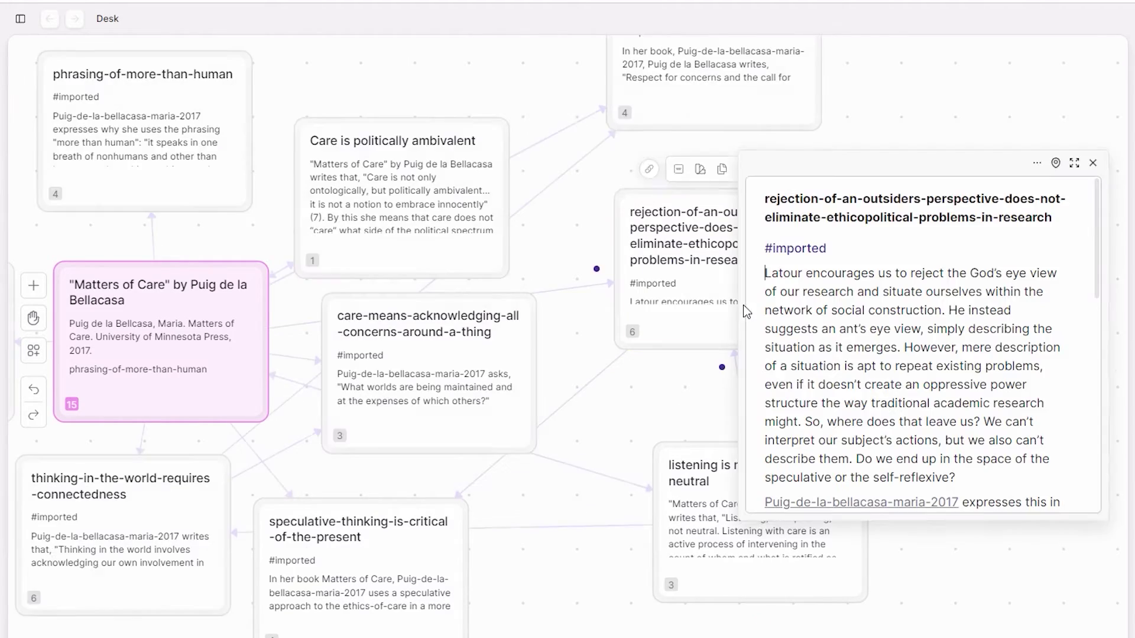
scroll(952, 368, "down", 10)
scroll(644, 386, "down", 3)
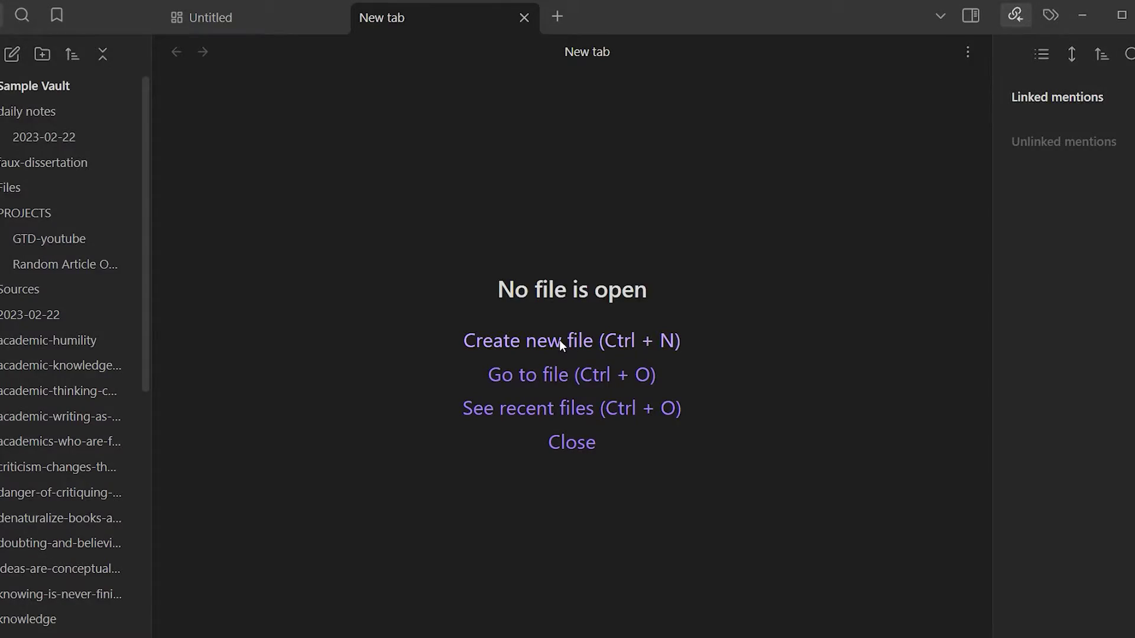
Step: Create note this-is-a-note linking to a new zettelkasten note reading 'This is the thing I'm growing!!'
left_click(560, 342)
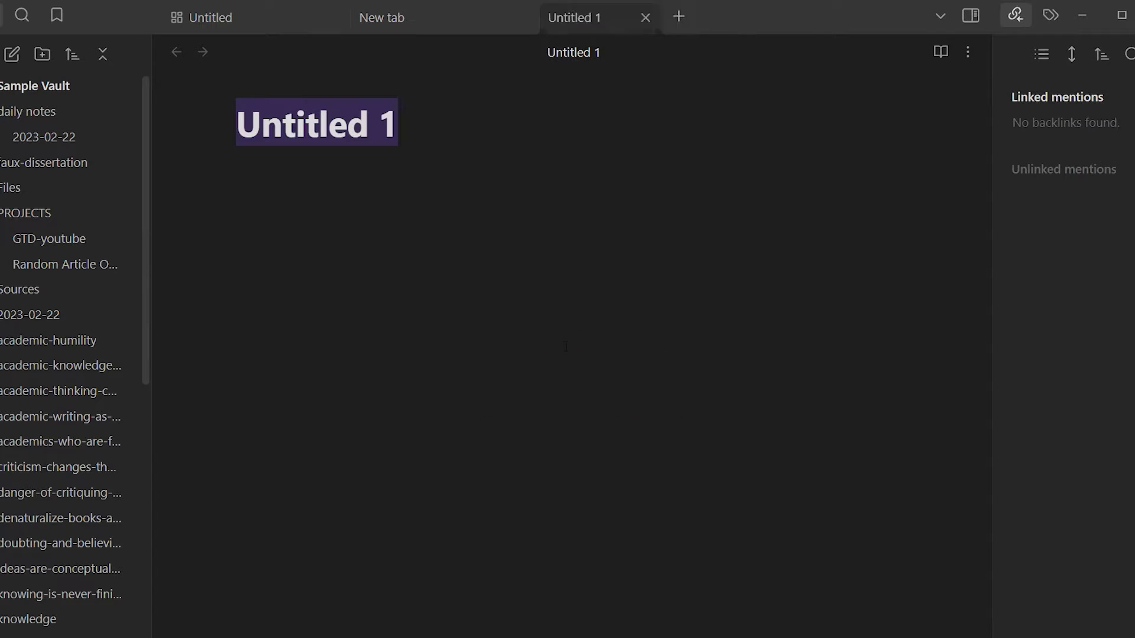
type("this-is-a-note")
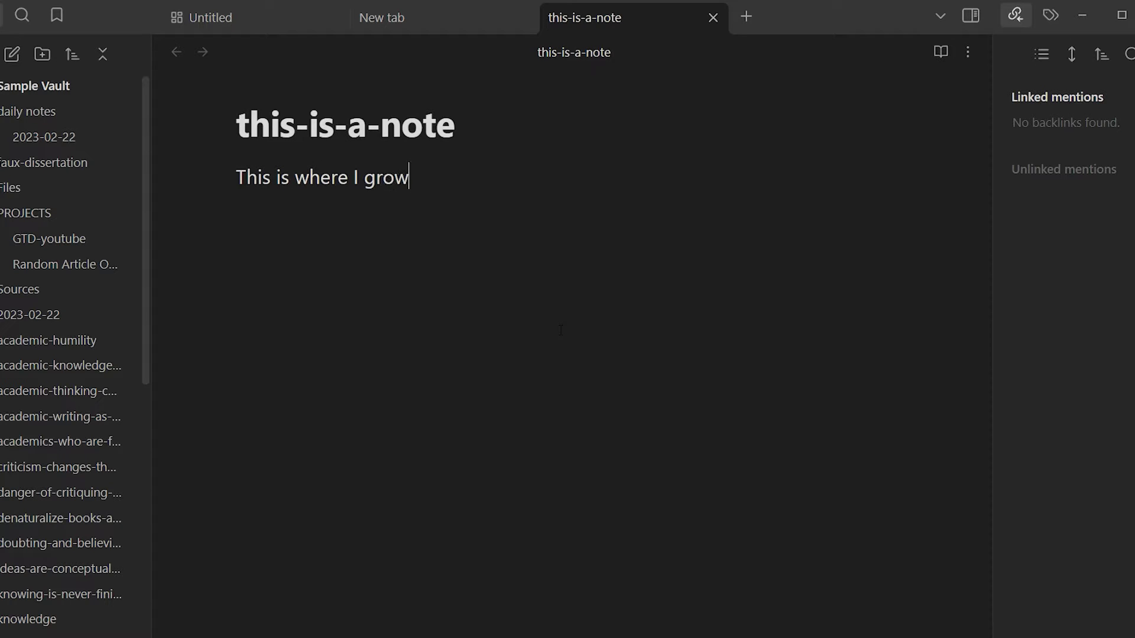
type("zettelkasten]]")
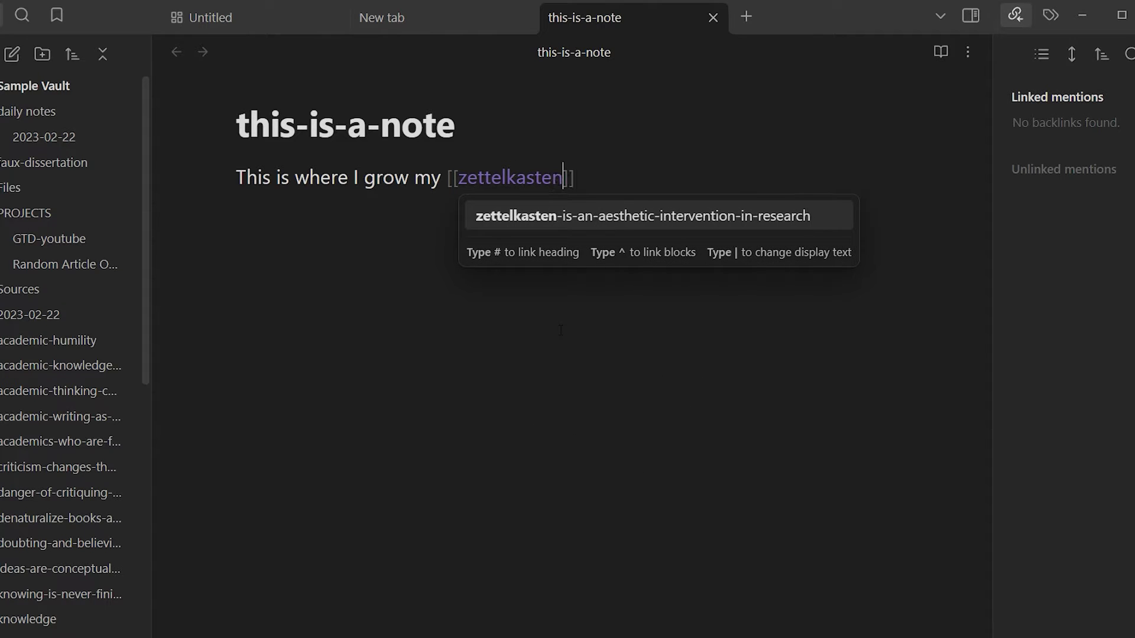
key("Right")
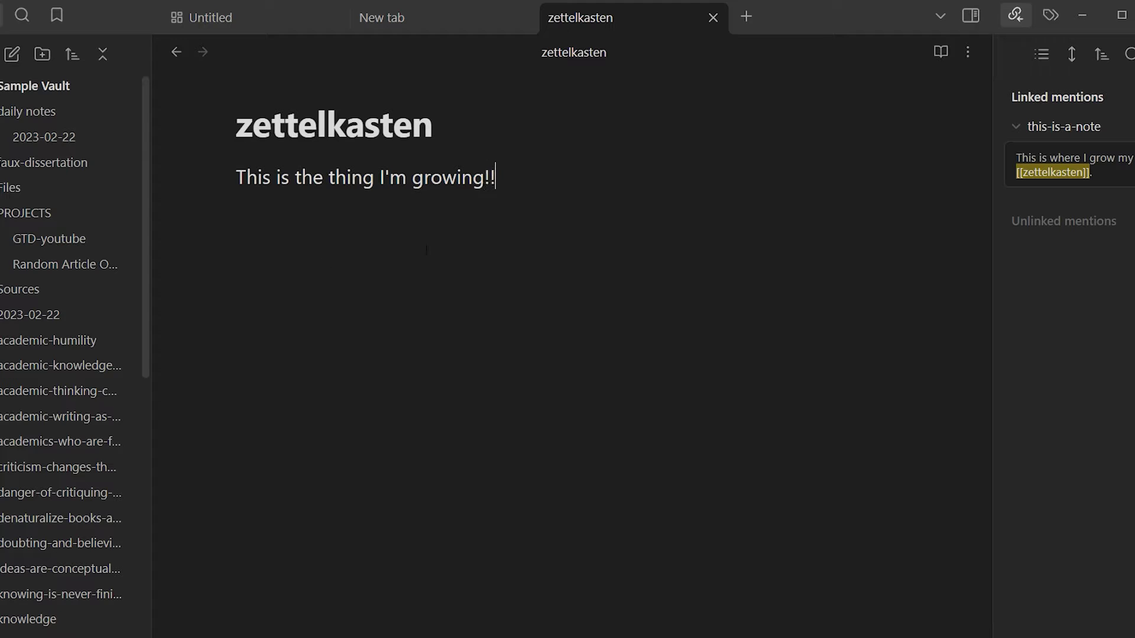
left_click(1083, 133)
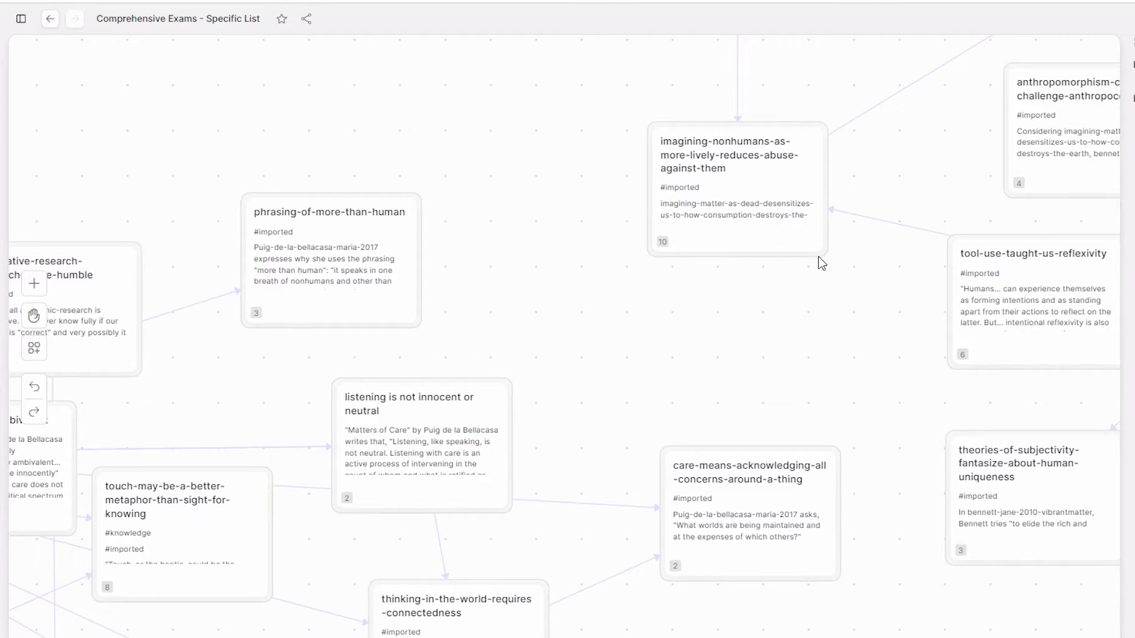
Step: Link the imagining-nonhumans card to the theories-of-subjectivity-fantasize-about-human-uniqueness card
left_click(783, 237)
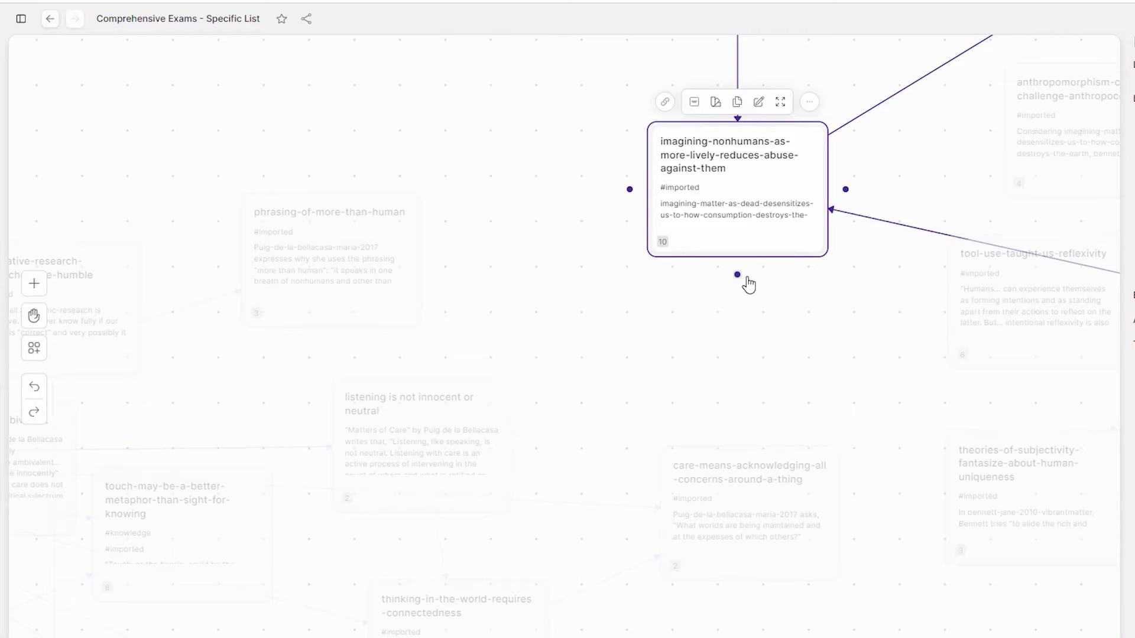
left_click_drag(739, 275, 907, 420)
left_click_drag(953, 502, 953, 502)
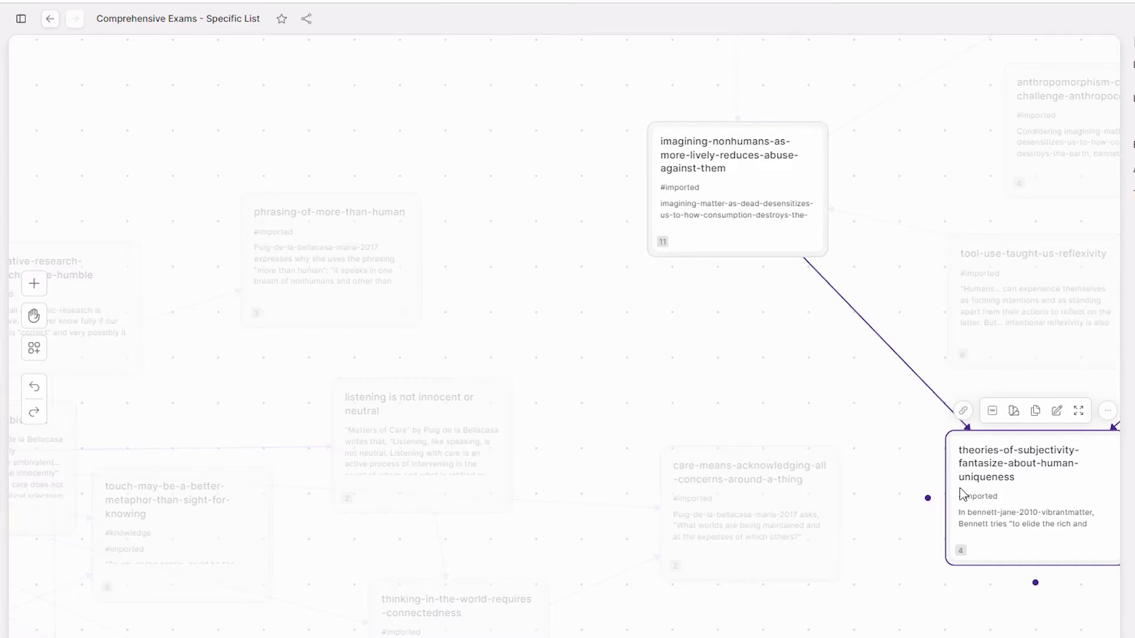
left_click(820, 402)
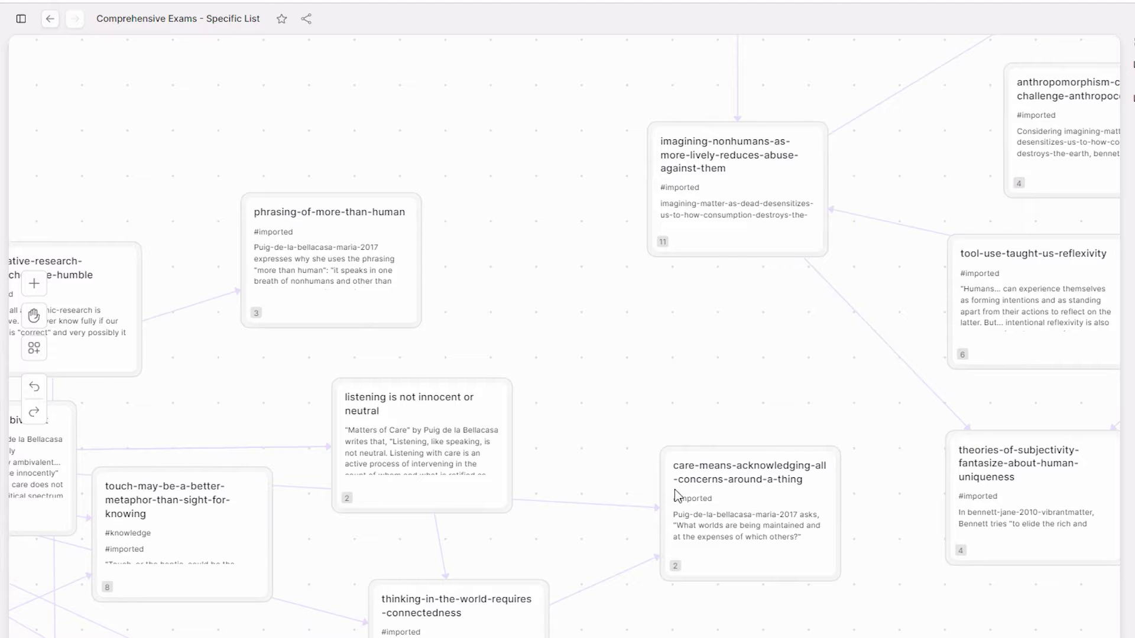
Step: Move the care-means card up-left and link a card to the flat-ontology card
left_click_drag(746, 523, 723, 455)
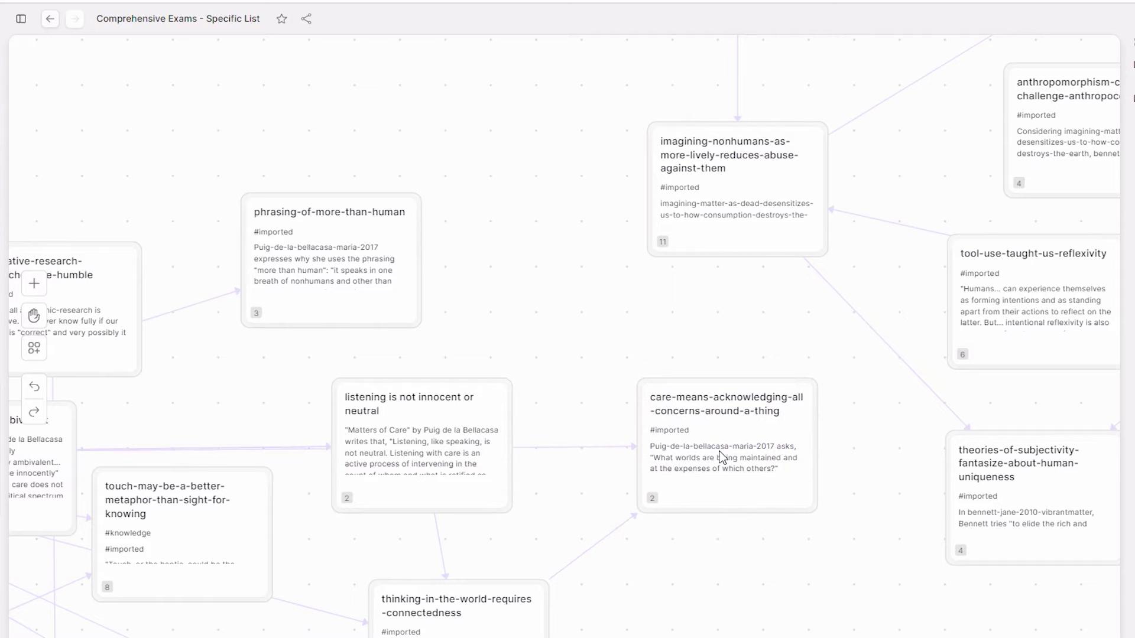
left_click_drag(891, 500, 534, 491)
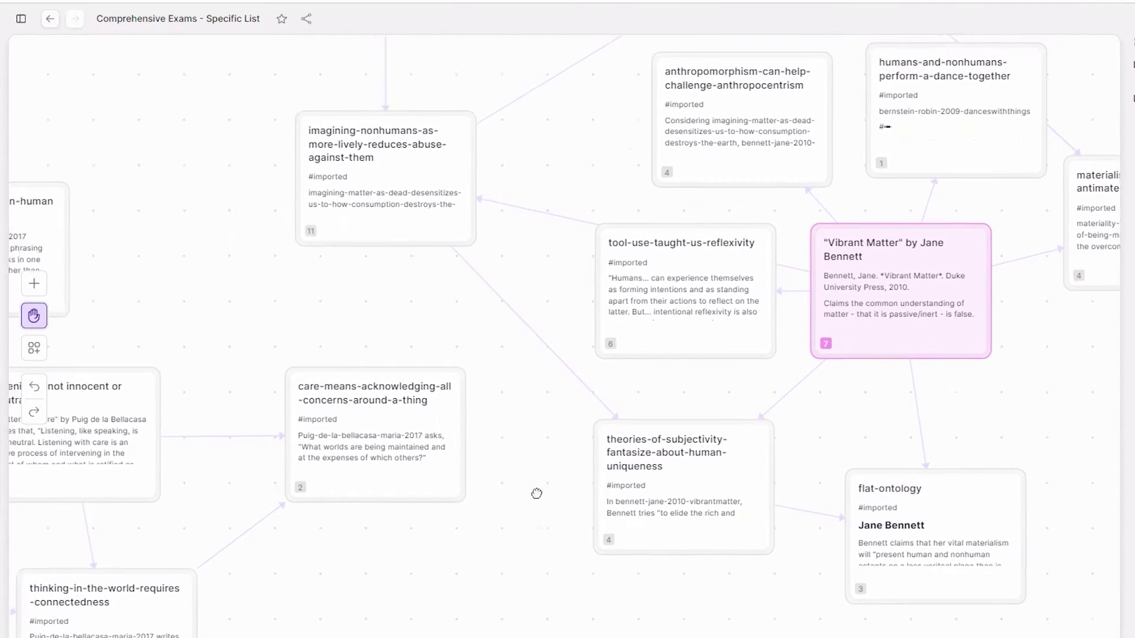
left_click(415, 487)
left_click_drag(472, 435, 873, 561)
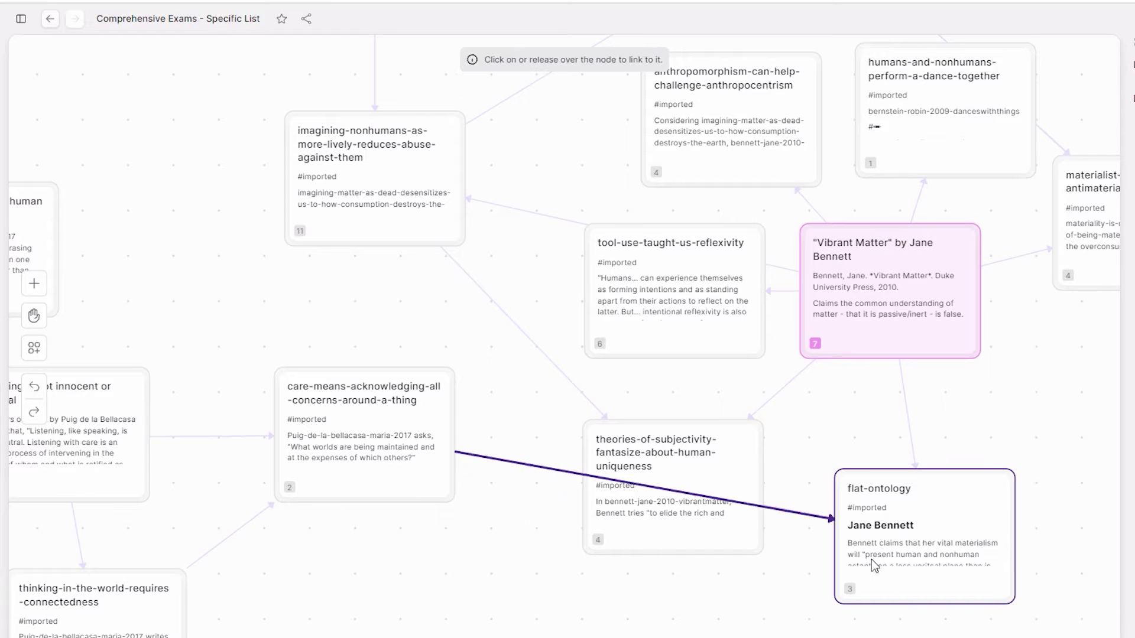
left_click(455, 559)
key("h")
left_click_drag(364, 563, 407, 560)
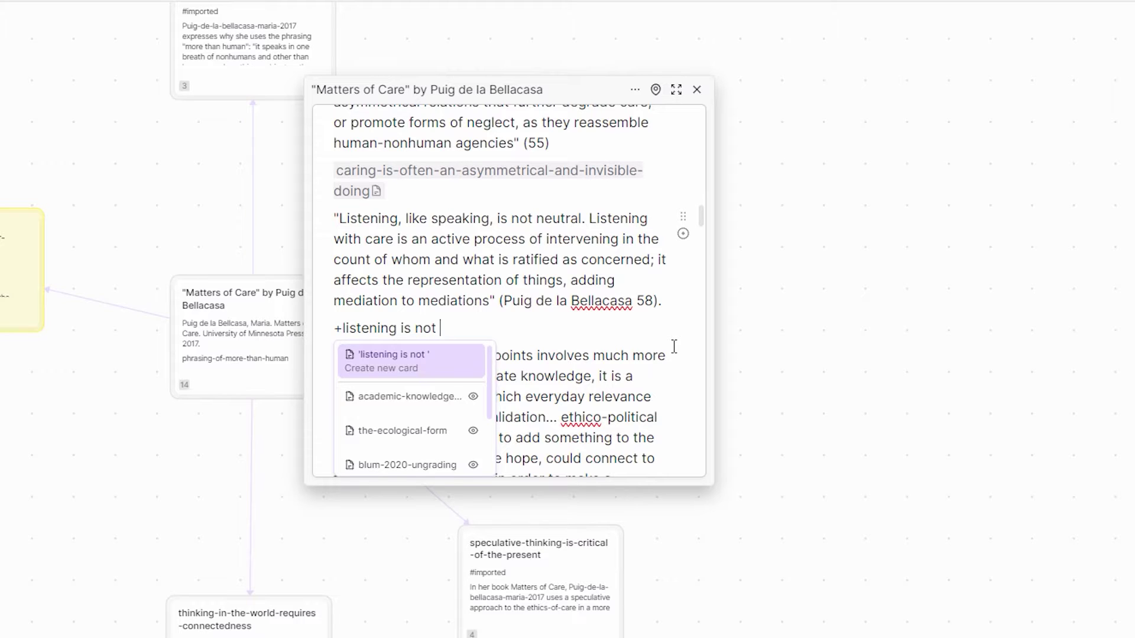
Step: Create the 'listening is not innocent or neutral' card and drag the listening quote into it
type("nocent or neutral")
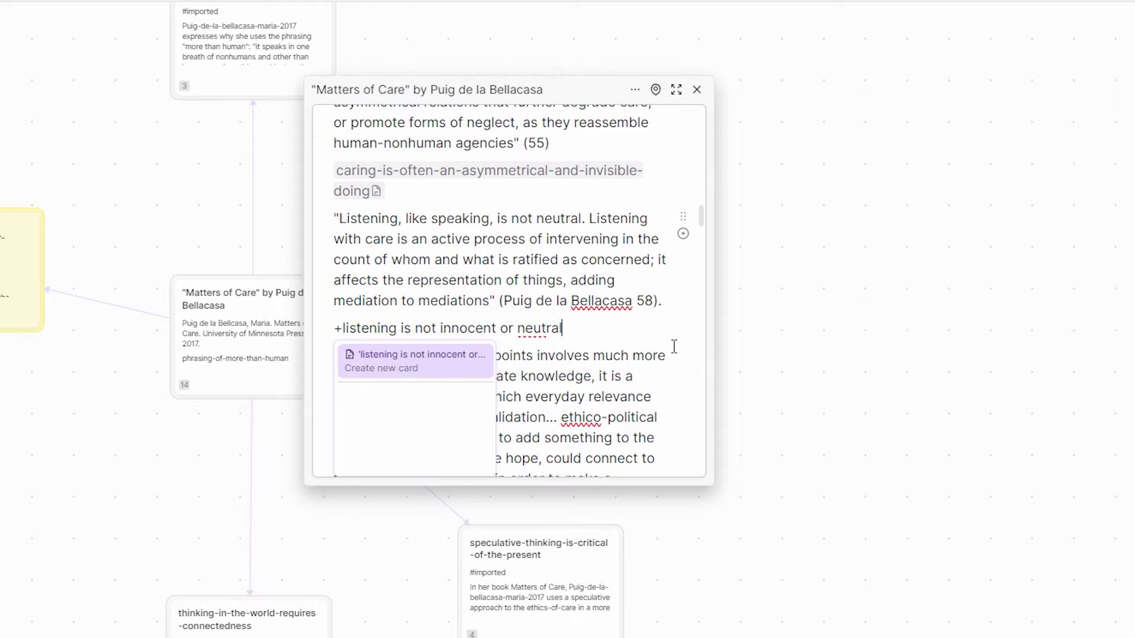
key("Return")
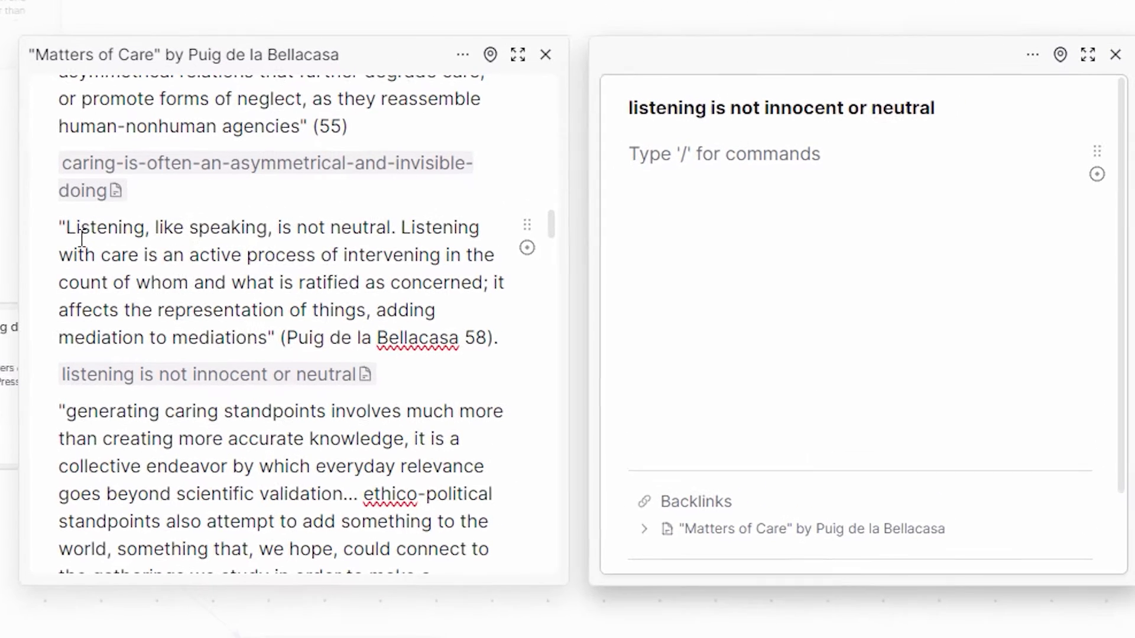
left_click_drag(532, 239, 844, 133)
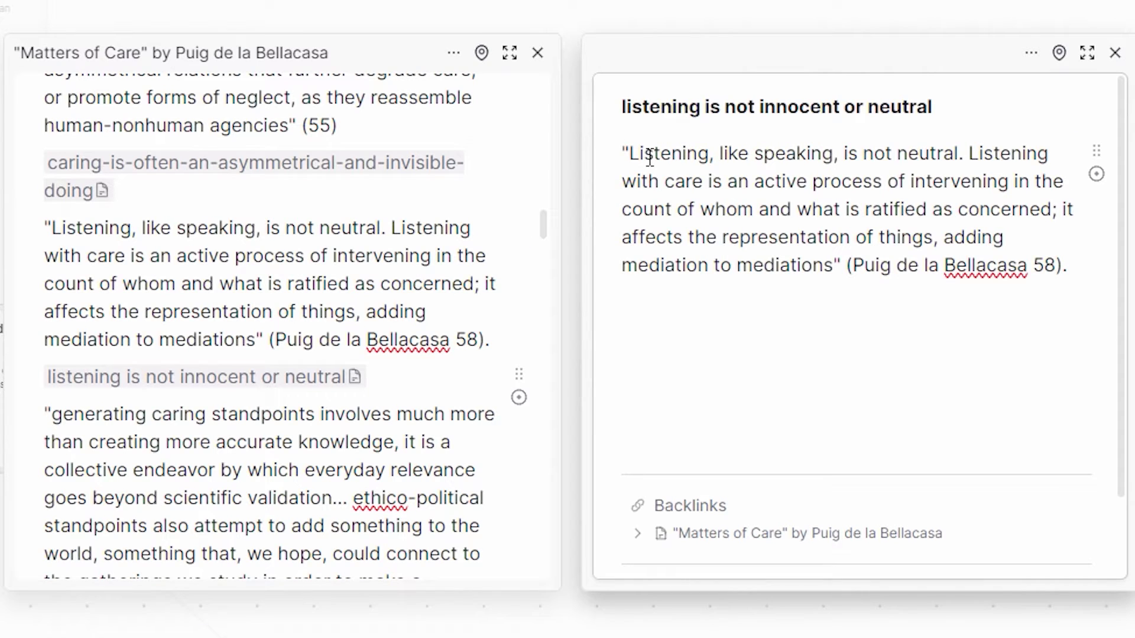
Step: Credit the quote with a Matters of Care link followed by 'writes that,'
type("+bella")
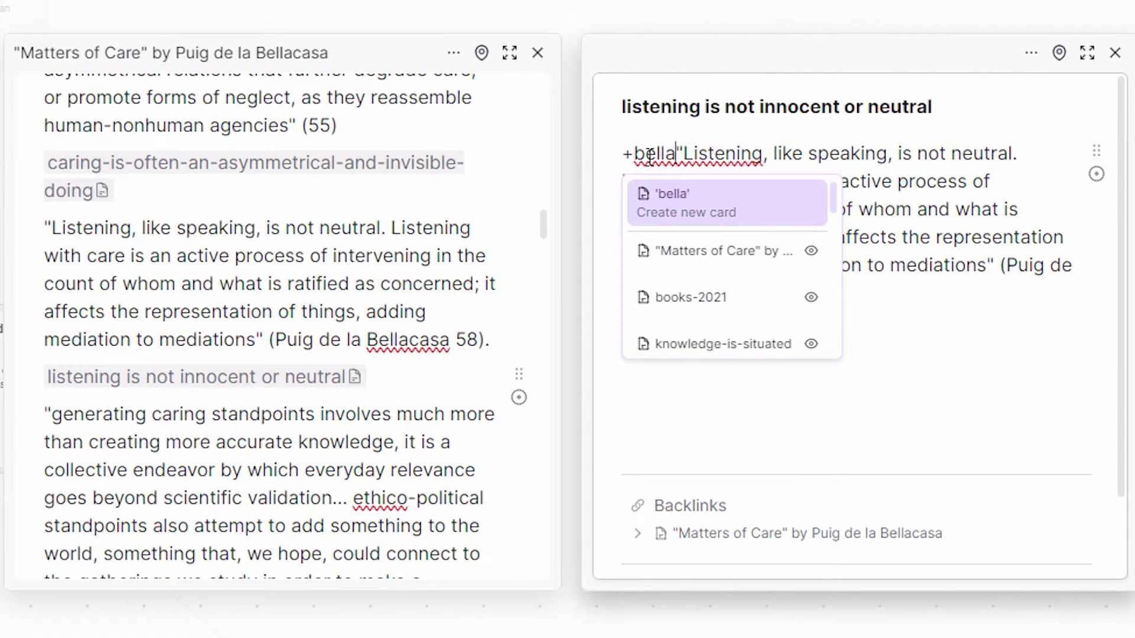
key("Down")
key("Return")
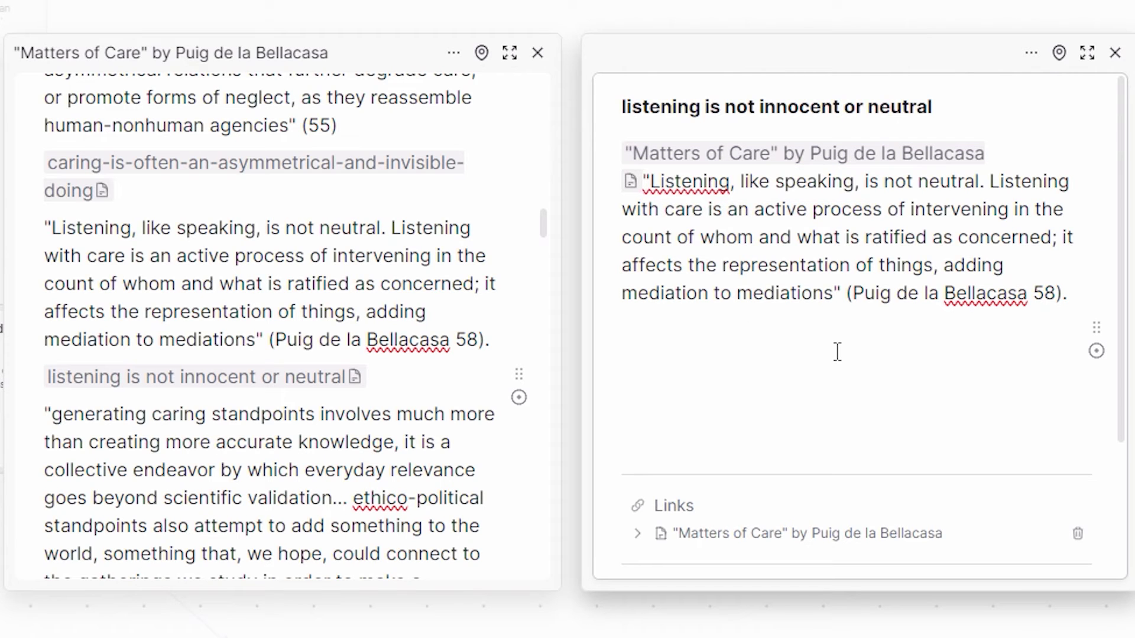
type("writes that")
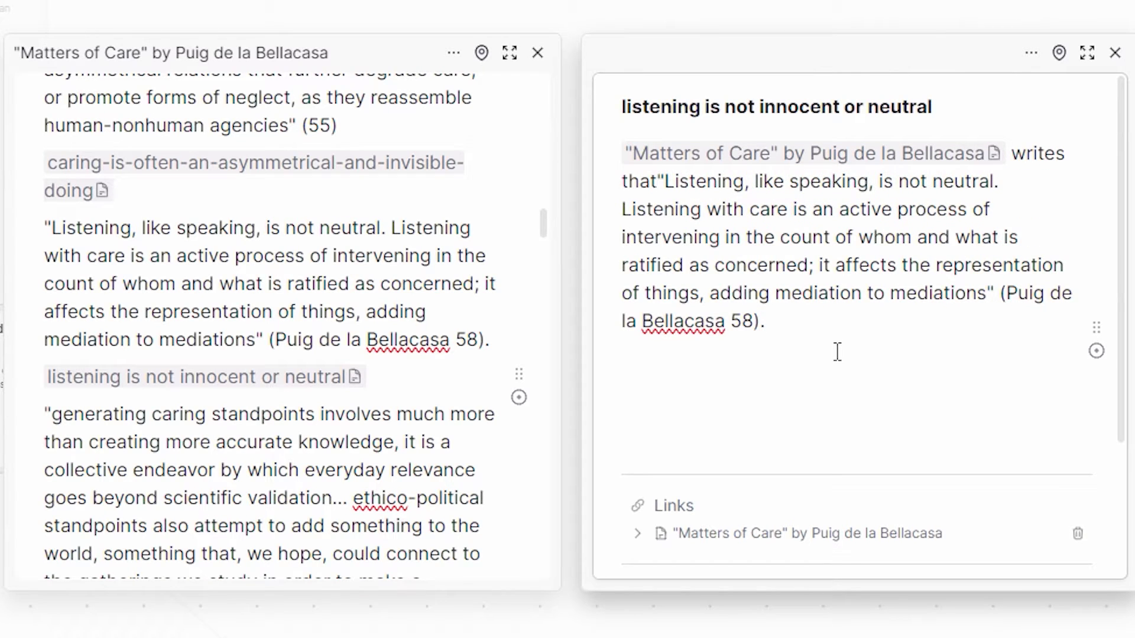
type(",")
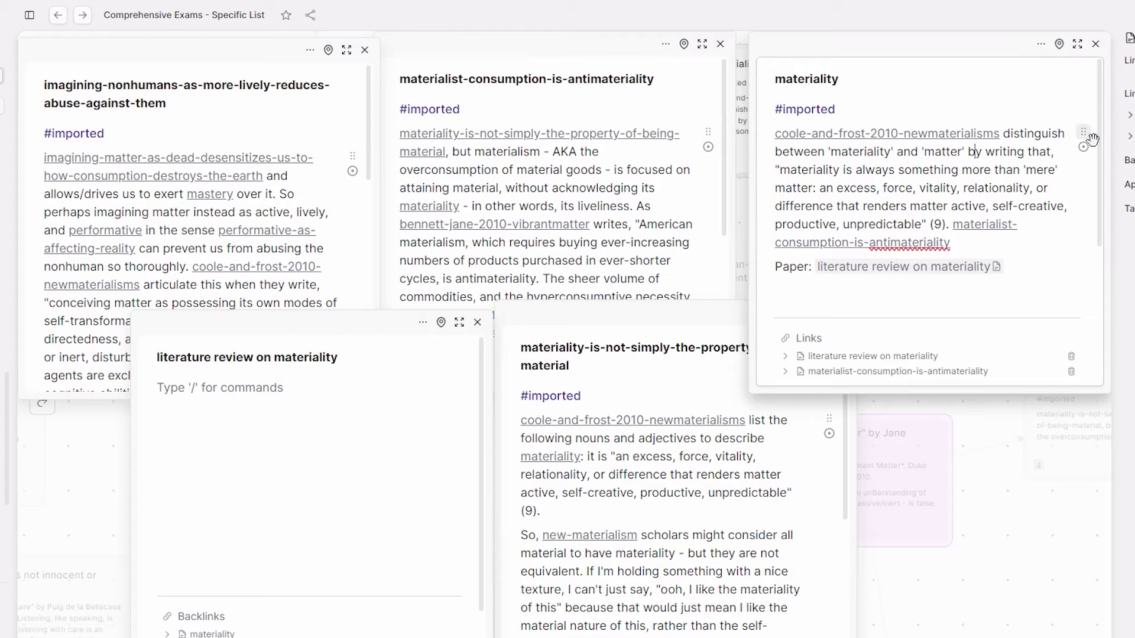
Step: Drag the materiality paragraph into the literature review on materiality card
left_click_drag(1091, 138, 336, 377)
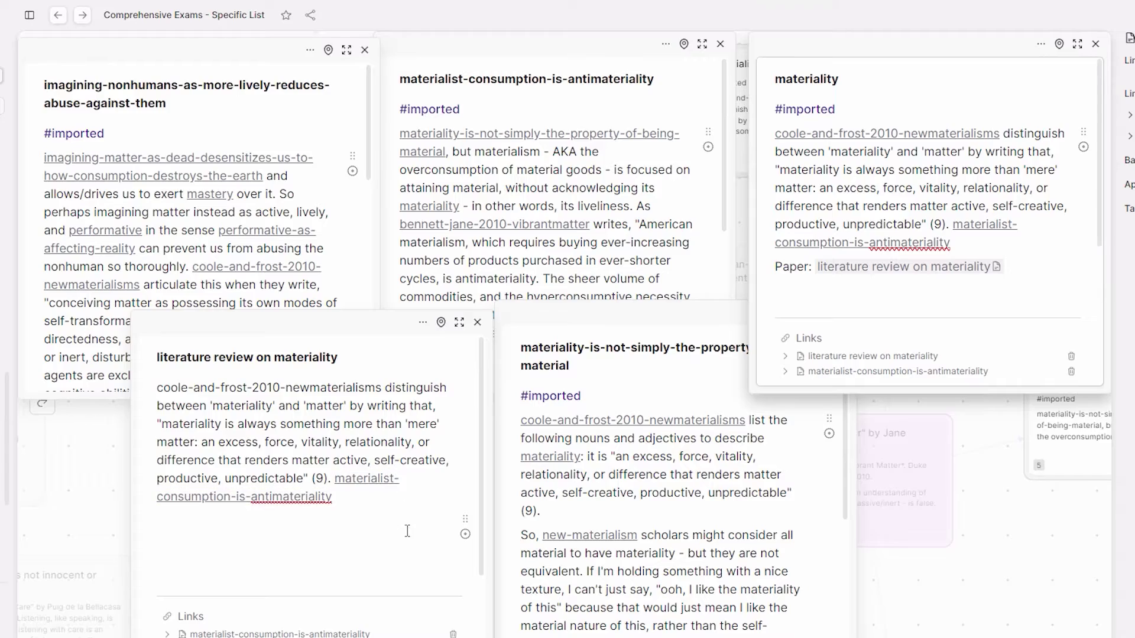
Step: Move the materialist-consumption paragraph into the literature review on materiality card
left_click_drag(681, 173, 319, 510)
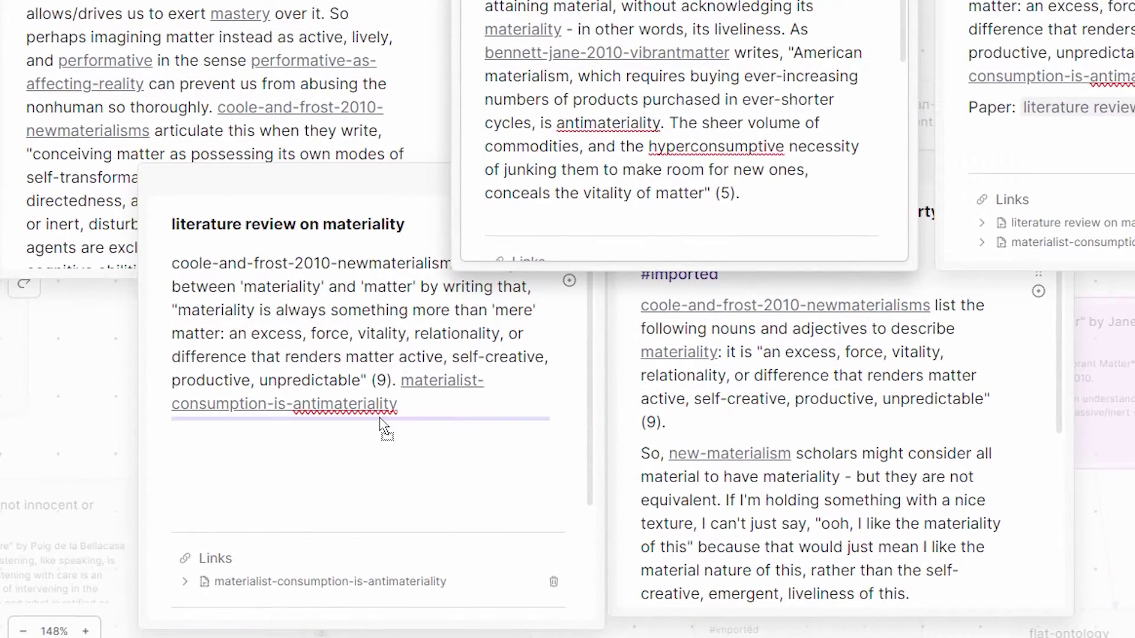
left_click_drag(381, 425, 381, 426)
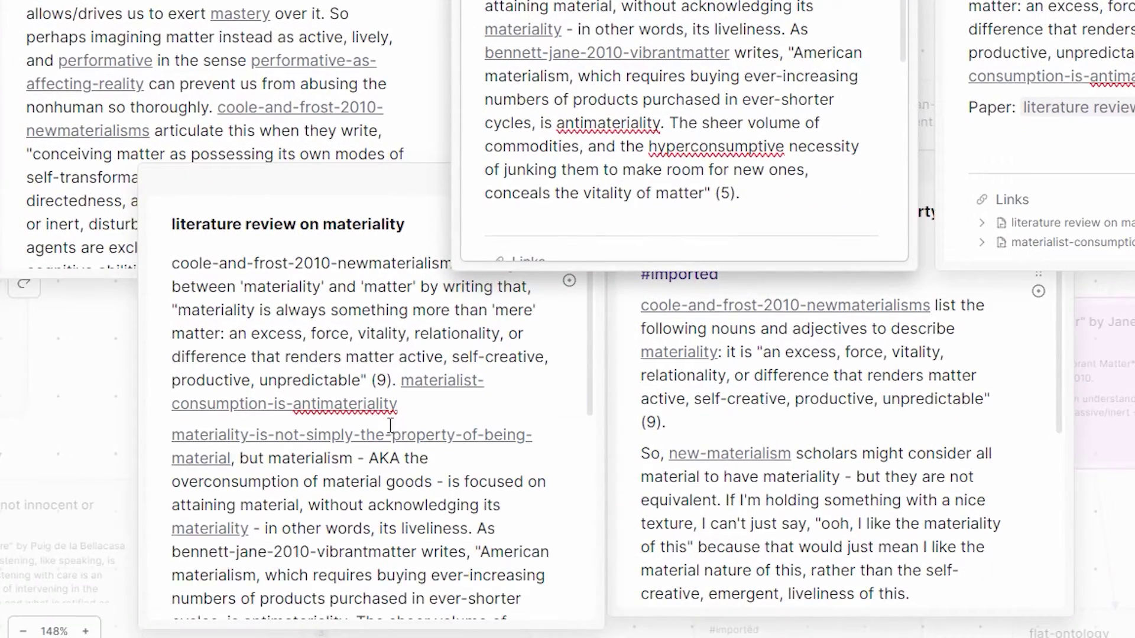
scroll(500, 543, "down", 2)
scroll(528, 528, "down", 2)
scroll(529, 526, "up", 2)
left_click(799, 423)
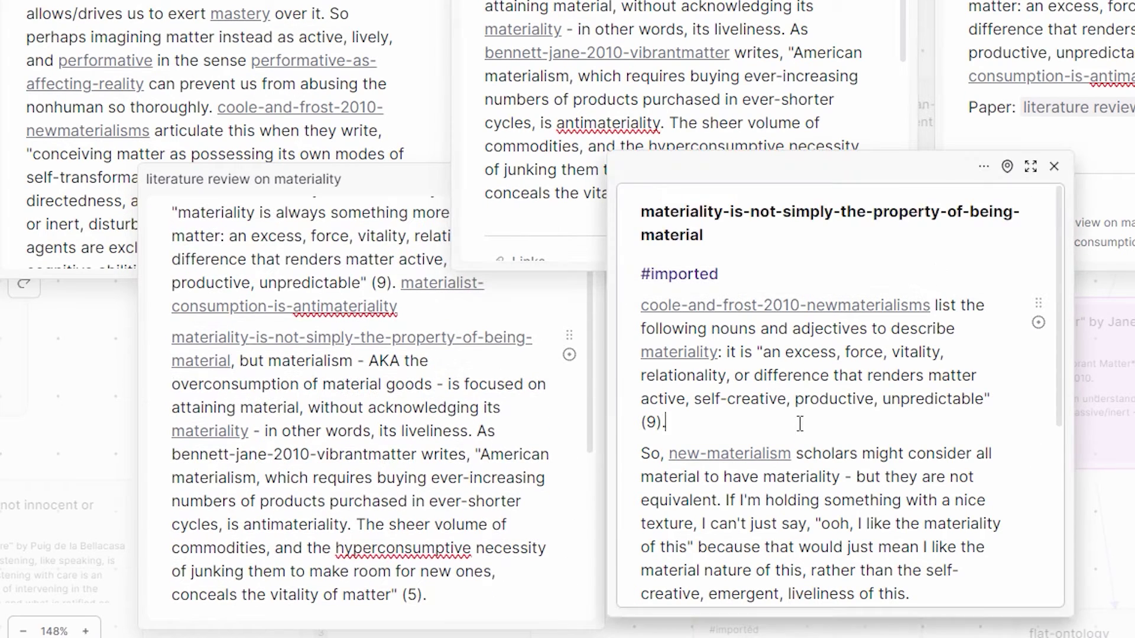
scroll(1008, 231, "down", 2)
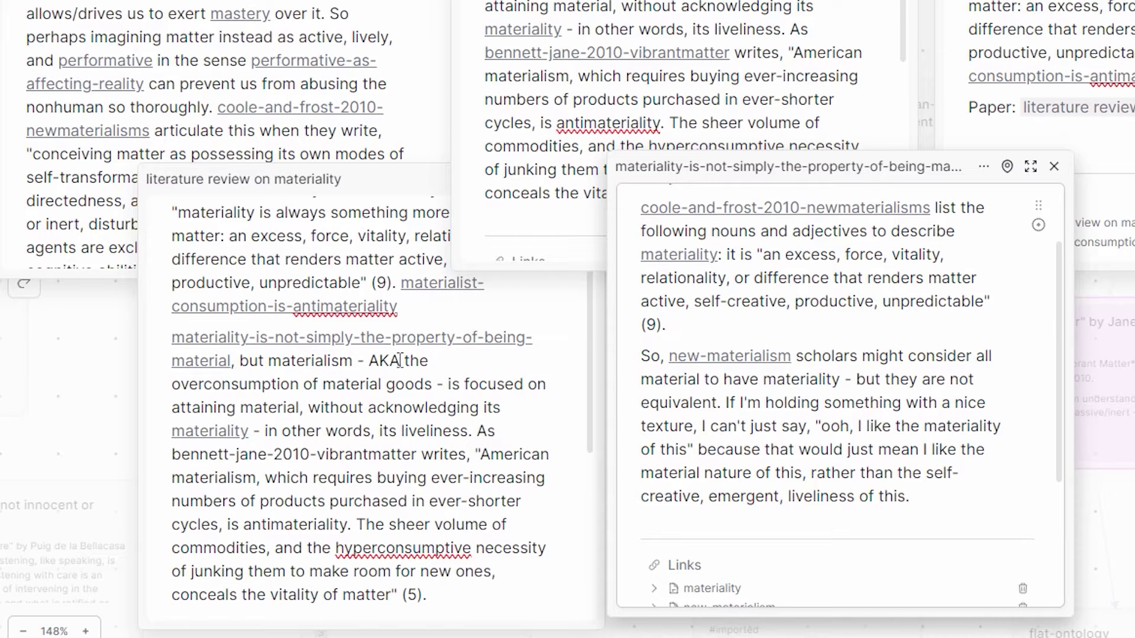
scroll(400, 360, "up", 2)
Step: Delete the trailing link and add the new-materialism paragraph, opening 'In their book, New Materialisms, Coole and Frost'
left_click_drag(458, 403, 409, 390)
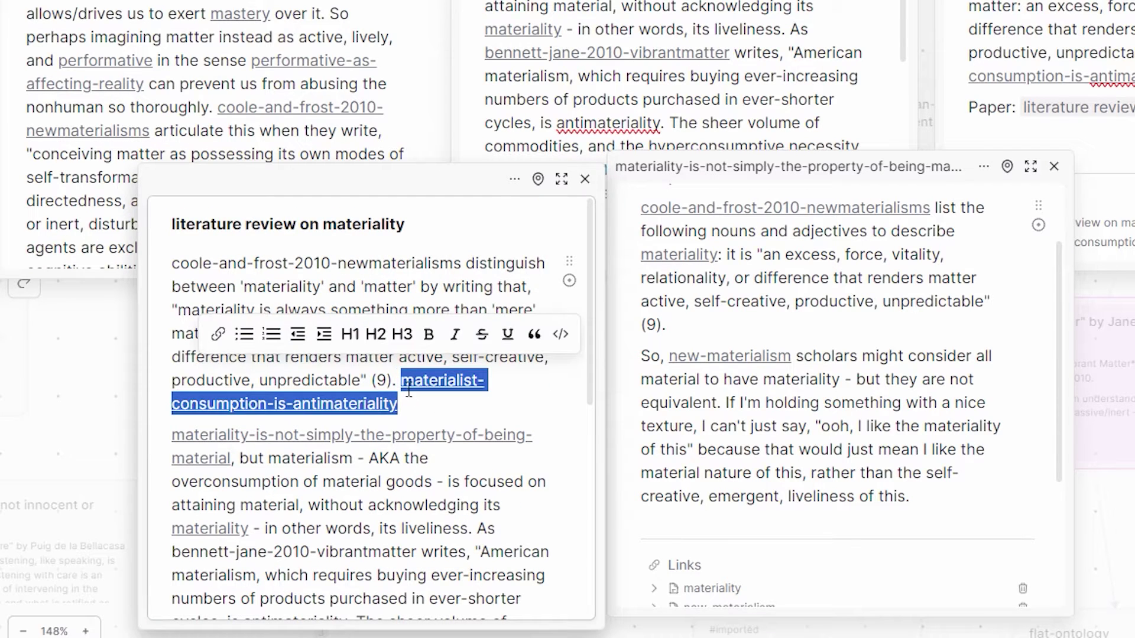
key("BackSpace")
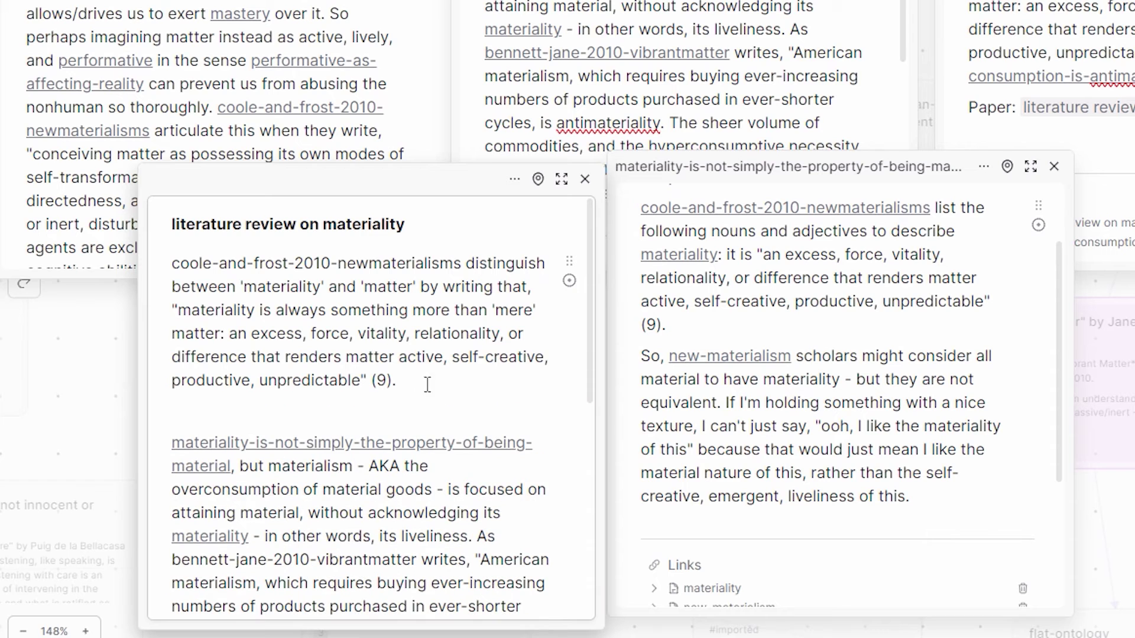
left_click_drag(1049, 361, 378, 396)
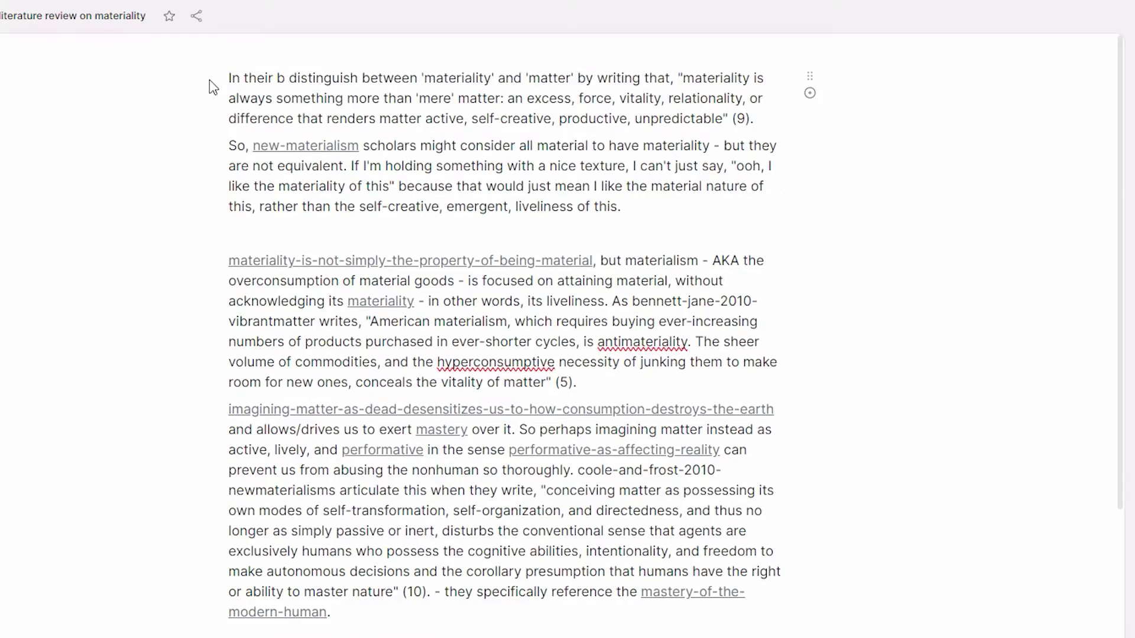
type("ook, New Materialisms, Coole and Frost")
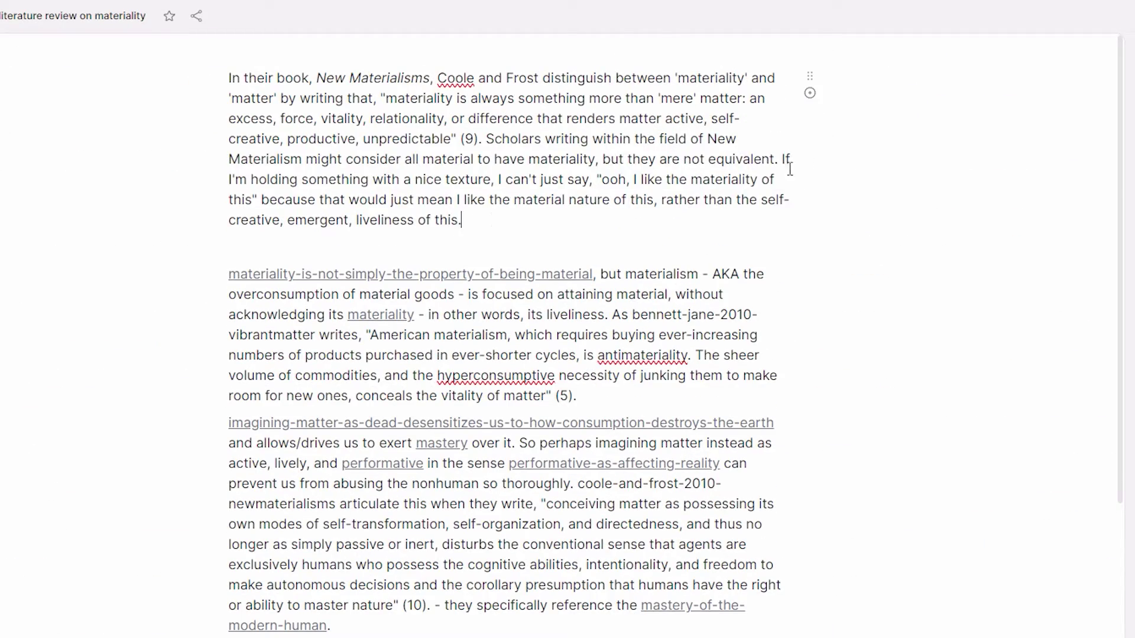
Step: Write prose distinguishing a thing's material from its italicized materiality after 'not equivalent'
left_click(782, 160)
type("A thing's material is simply its physical properties, but its")
key("ctrl+i")
type("materiality")
key("ctrl+i")
type("is something in excess of those tangible qualities. Materiality is matter's tendency to be lively and creative.")
Step: Replace the leftover informal sentences with a popular-materialism sentence quoting Bennett on American materialism
key("ctrl+shift+End")
key("BackSpace")
type("Materialism, though, as it is popularly understood, is the practice of consuming material goods. As Jane Bennett writes in her book Vibrant Matter")
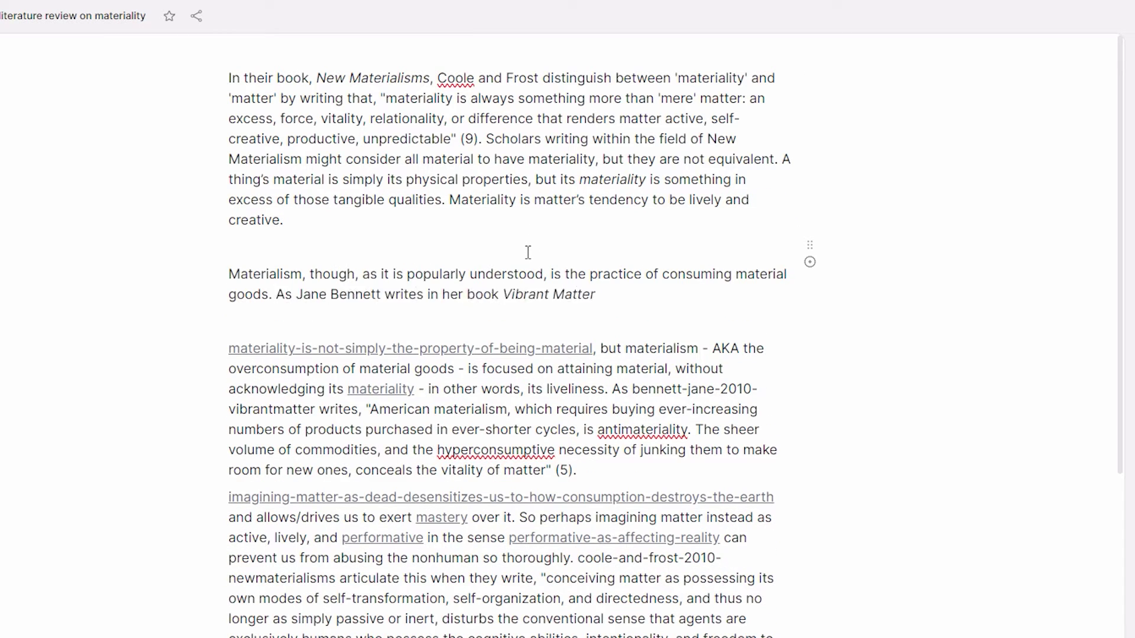
type(", \"American materialism, which requires buying ever-increasing numbers of products purchased in ever-shorter cycles, is antimateriality. The sheer volume of commodities, and the hyperconsumptive necessity of junking them to make room for new ones, conceals the vitality of matter\" (5).")
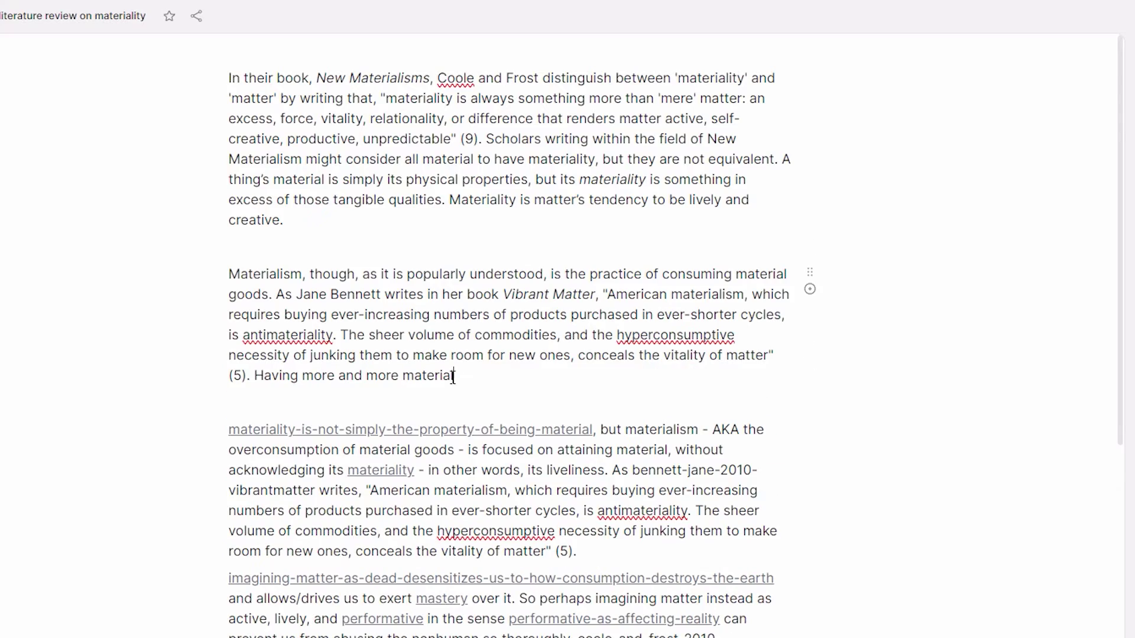
type(", which results in a devaluing of it's materiality.")
Step: Insert Bennett's imagining-matter-as-dead paragraph below the overconsumption sentence
key("ctrl+shift+Left")
key("ctrl+shift+Left")
key("ctrl+shift+Left")
key("ctrl+shift+Left")
left_click(470, 366, "shift")
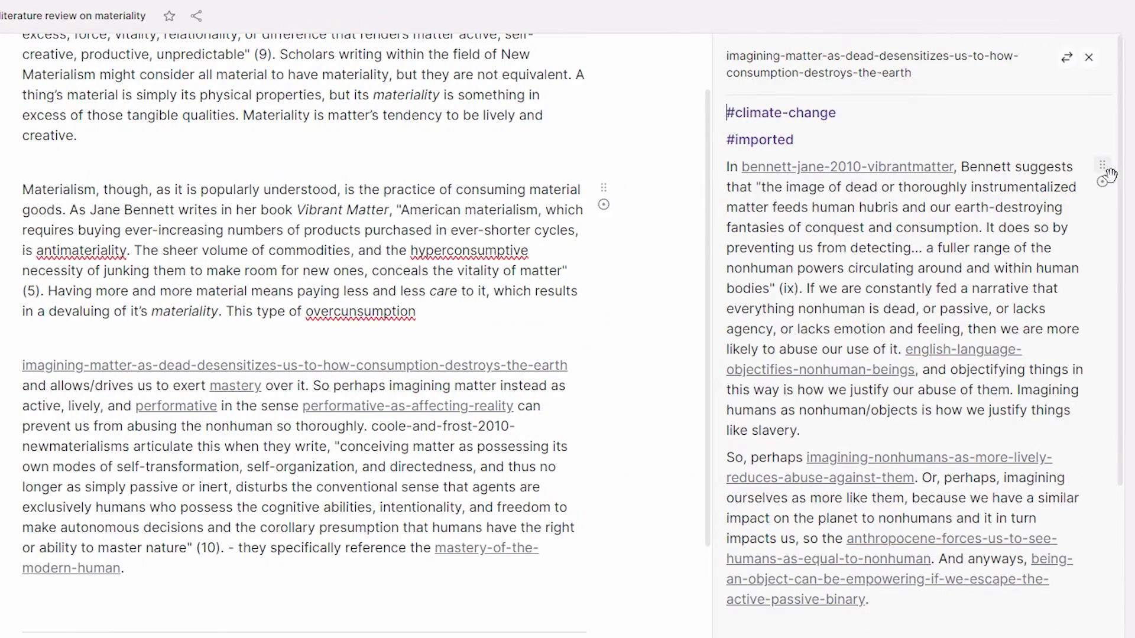
left_click_drag(729, 275, 227, 325)
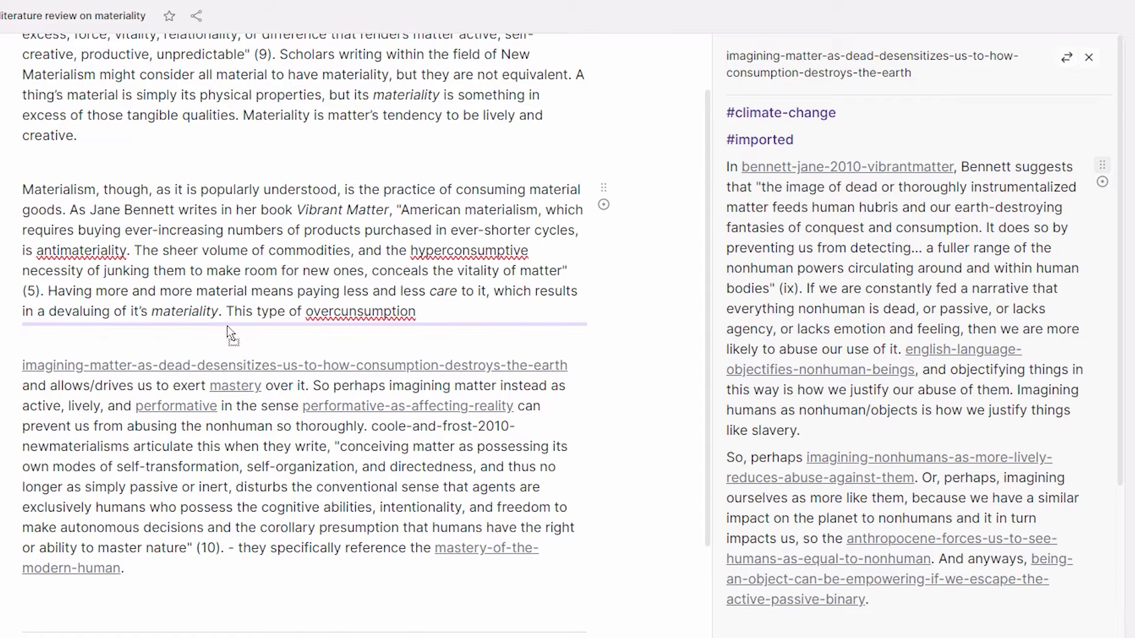